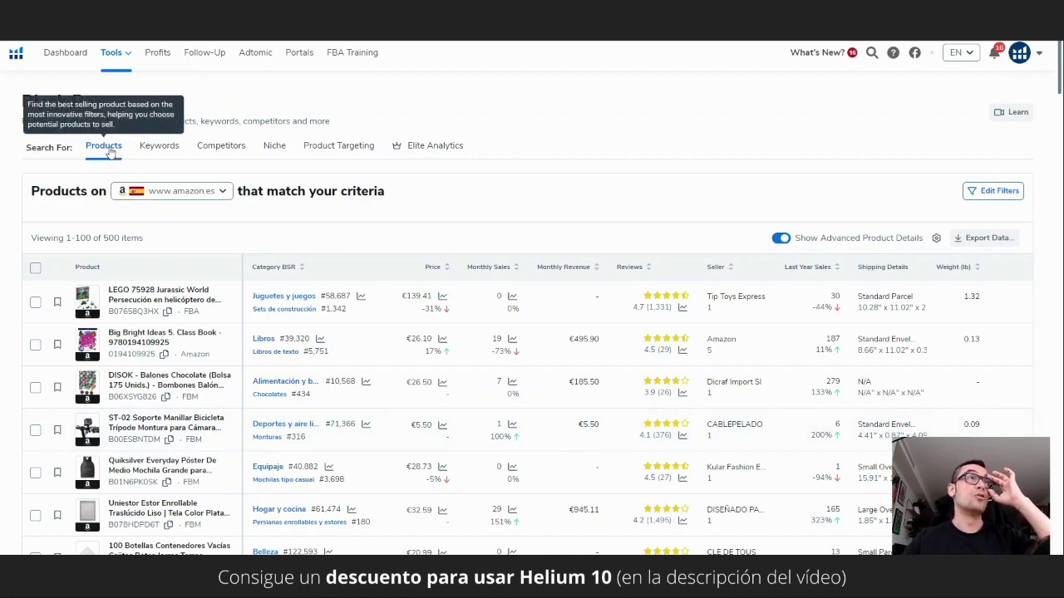
click(196, 189)
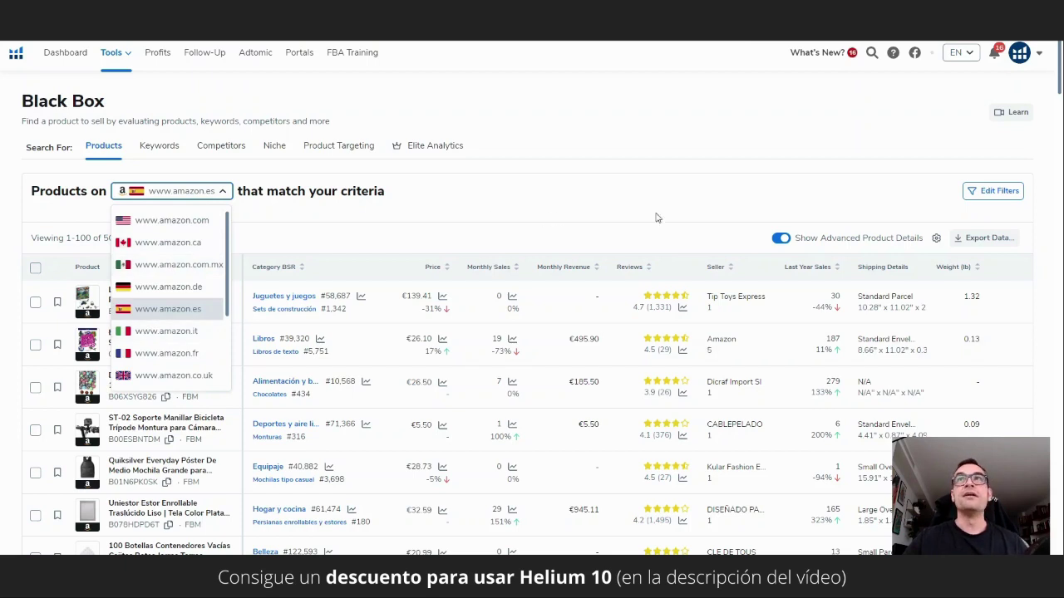
click(1004, 194)
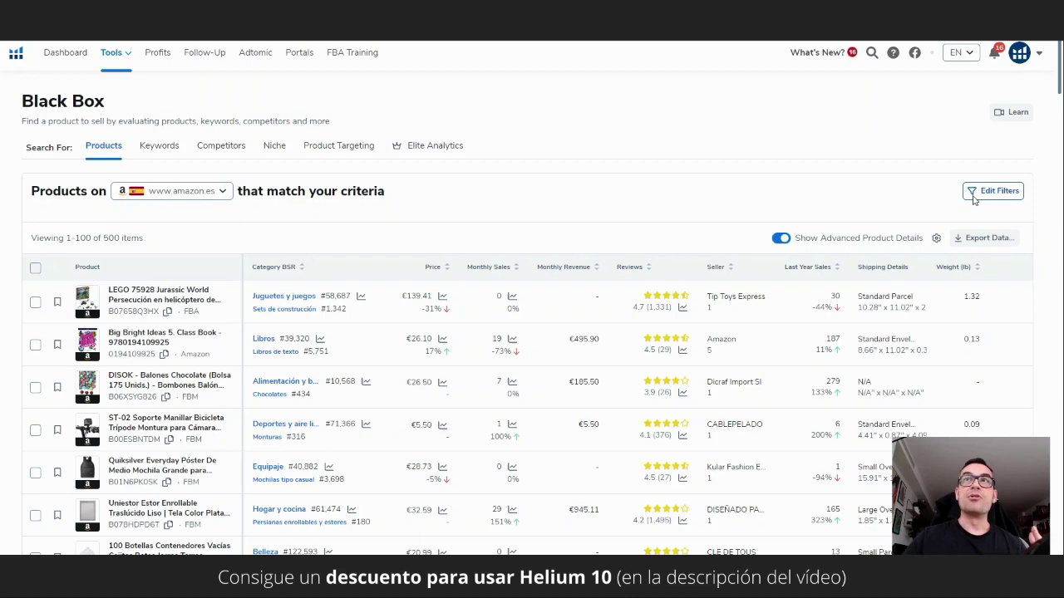
click(976, 200)
Tick Bebé > Dormitorio, covering its Decoración, Muebles and Ropa de cama subcategories.
click(917, 137)
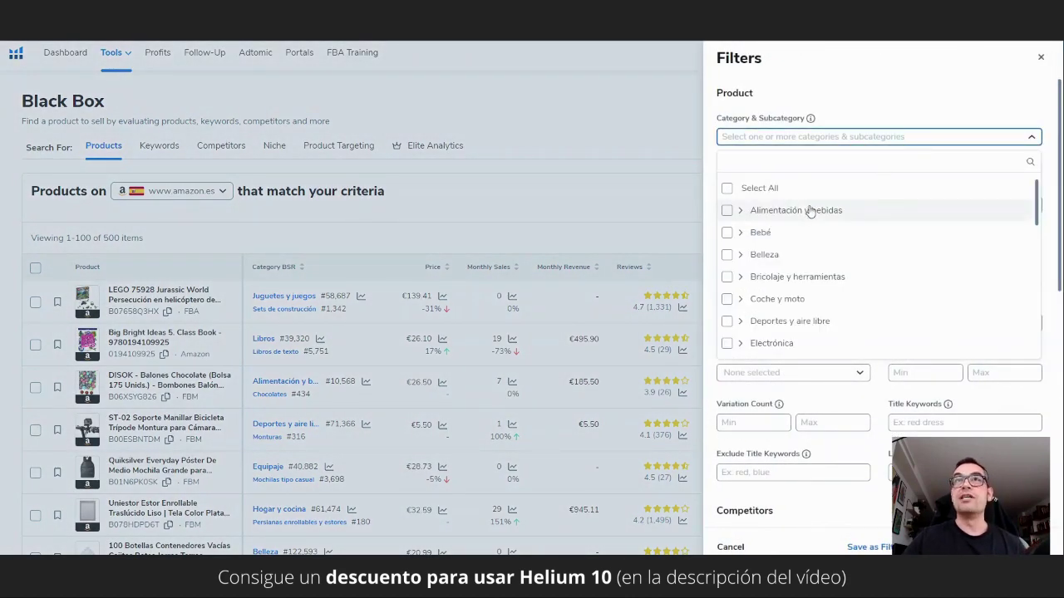
click(740, 234)
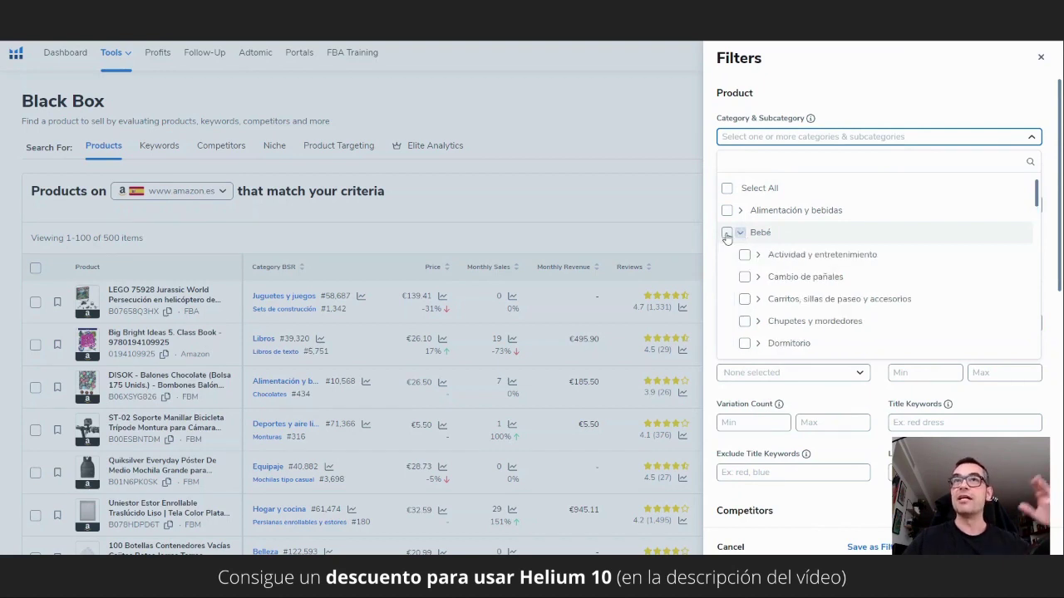
scroll(756, 258, down, 2)
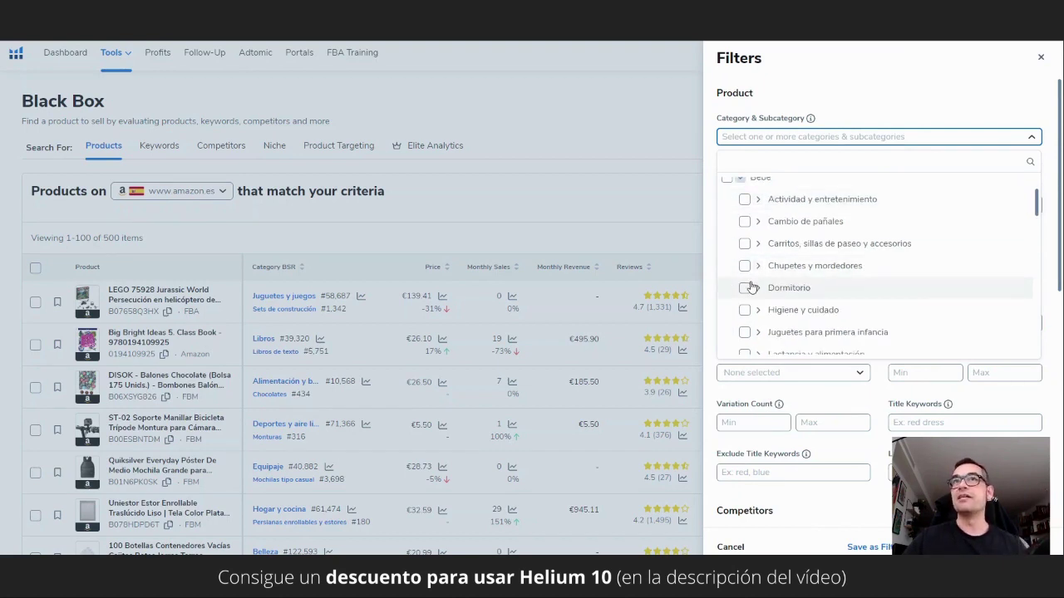
click(758, 288)
scroll(769, 266, down, 4)
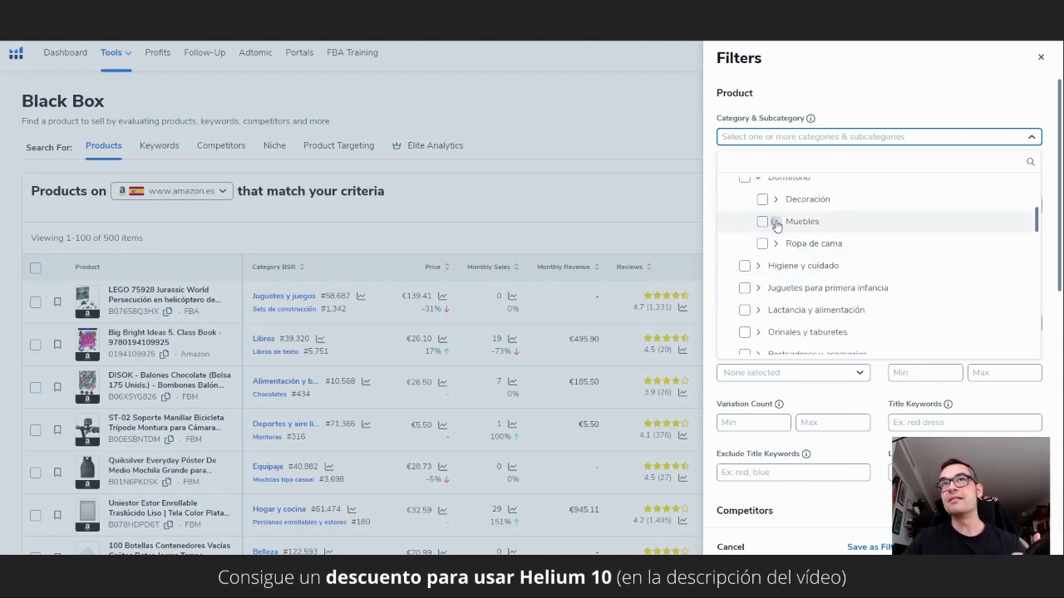
click(775, 222)
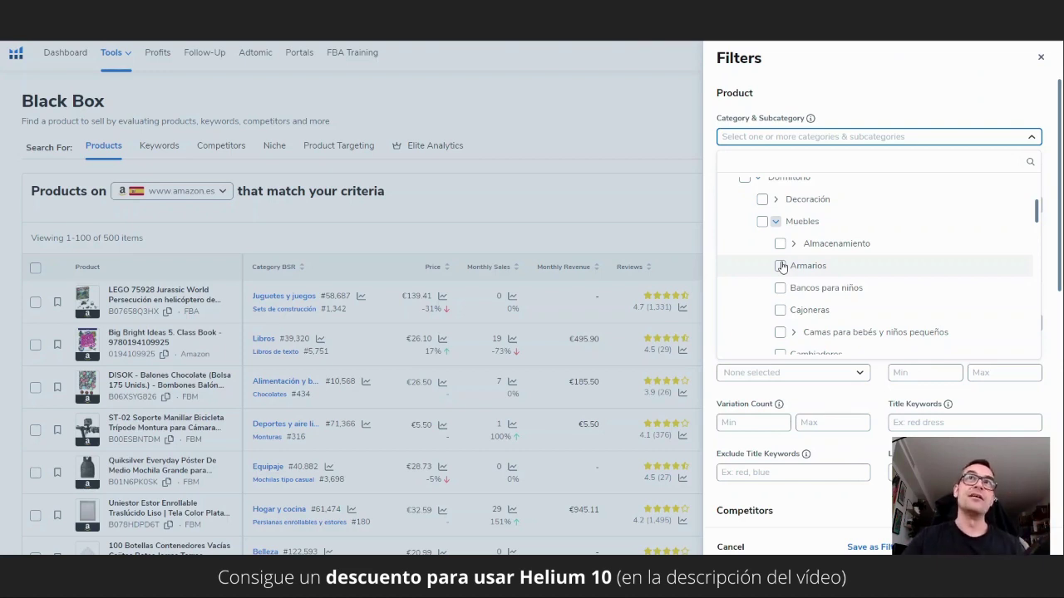
scroll(781, 266, up, 3)
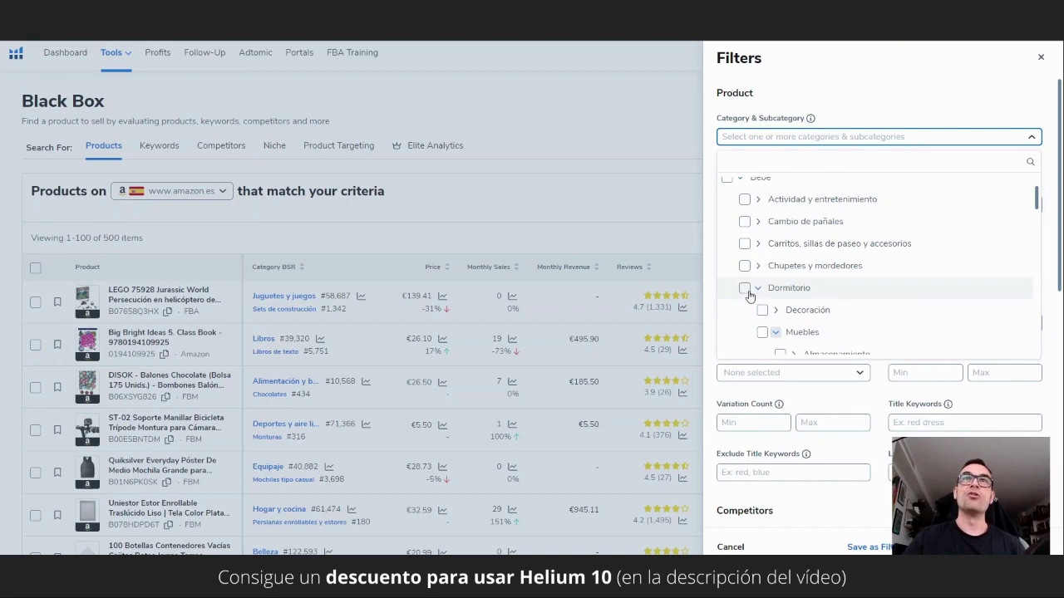
click(745, 289)
click(757, 291)
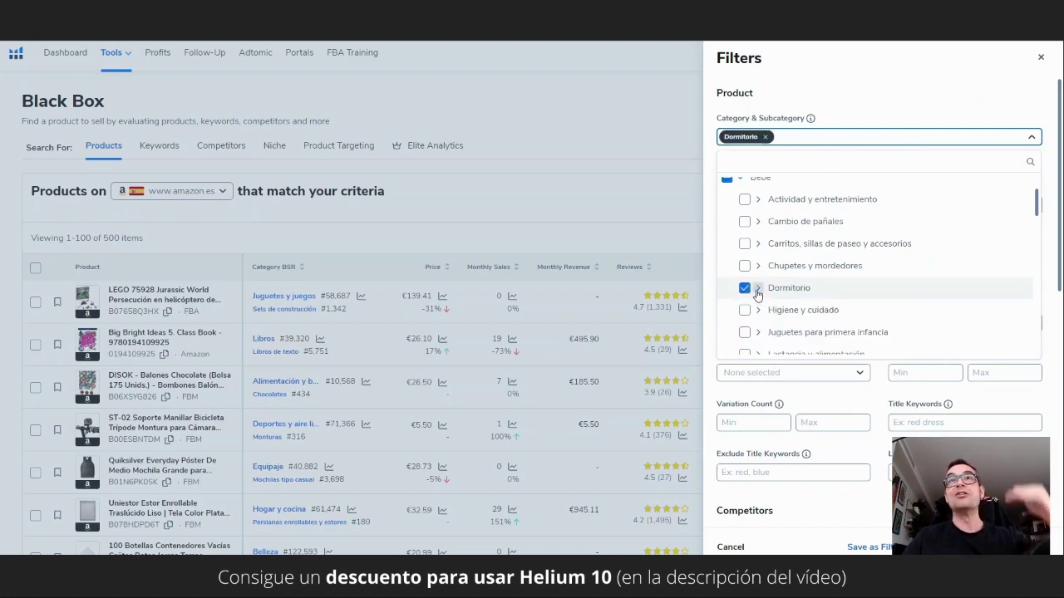
click(757, 291)
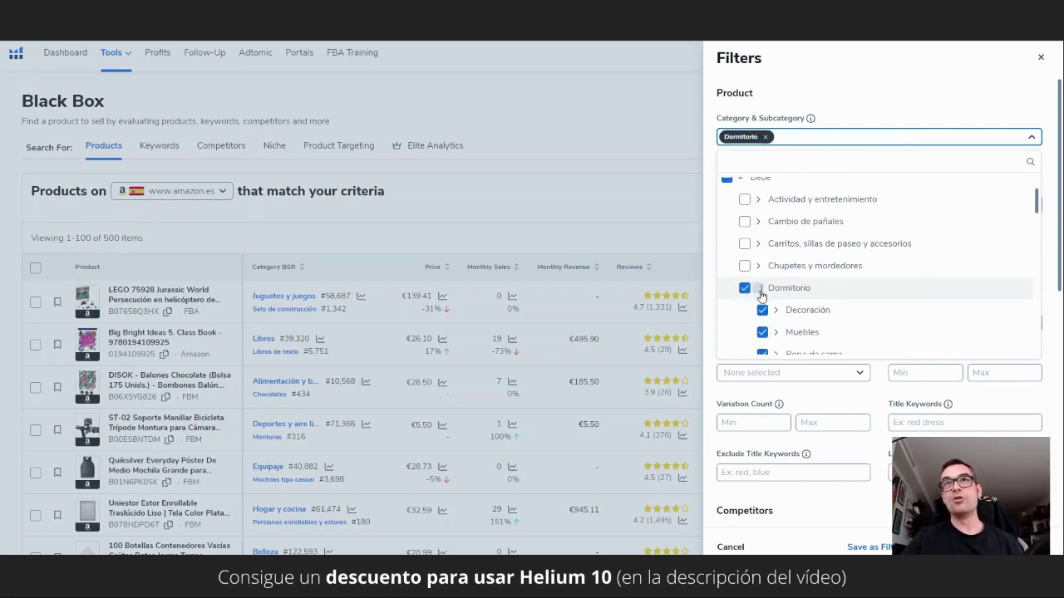
scroll(789, 297, down, 1)
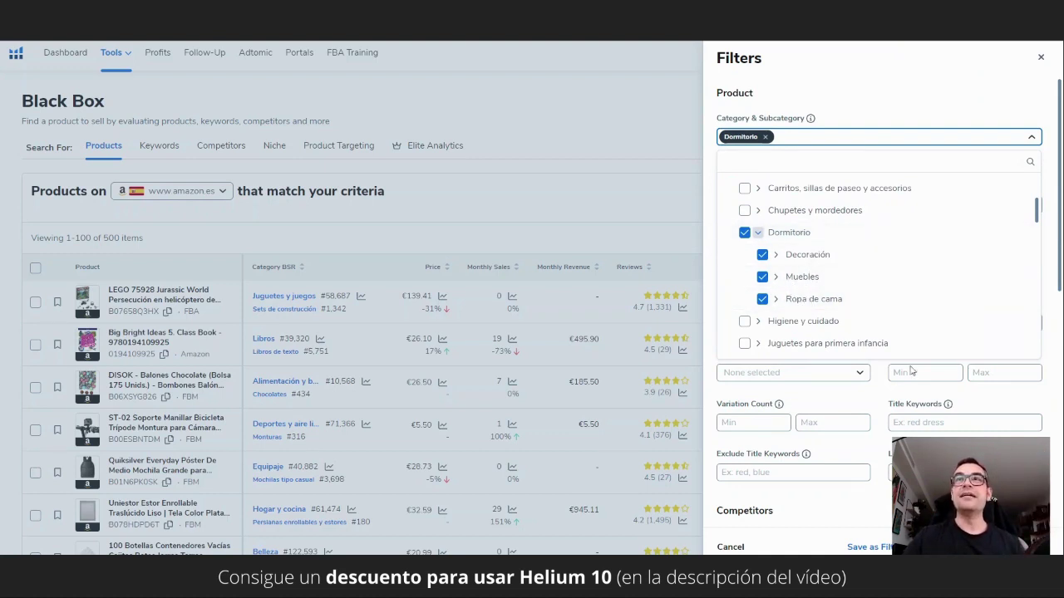
Set Best Seller Rank Min 1 and Max 500 and apply the filters.
click(983, 401)
click(750, 255)
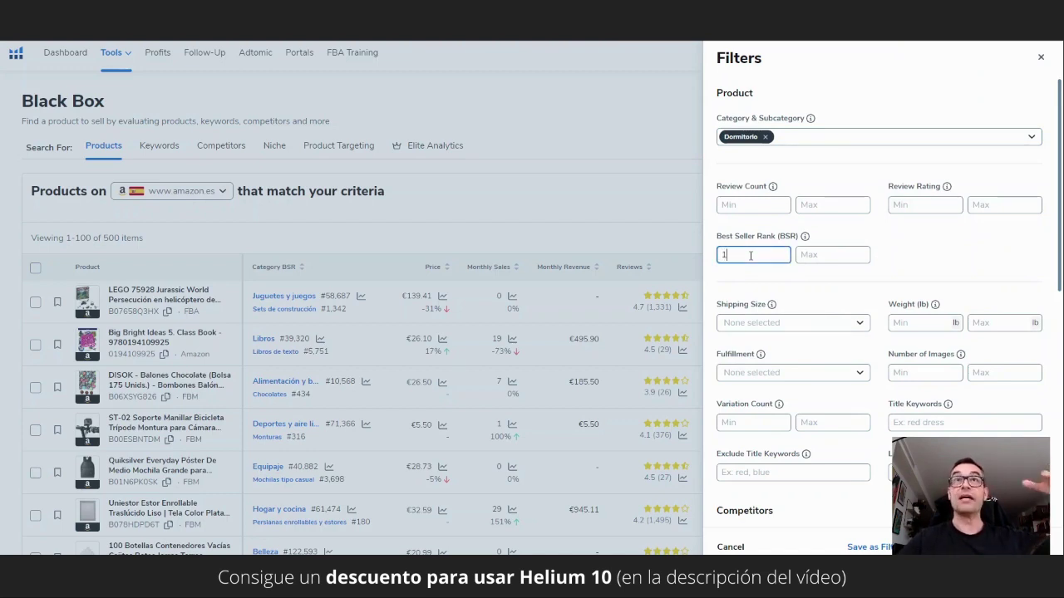
text(1)
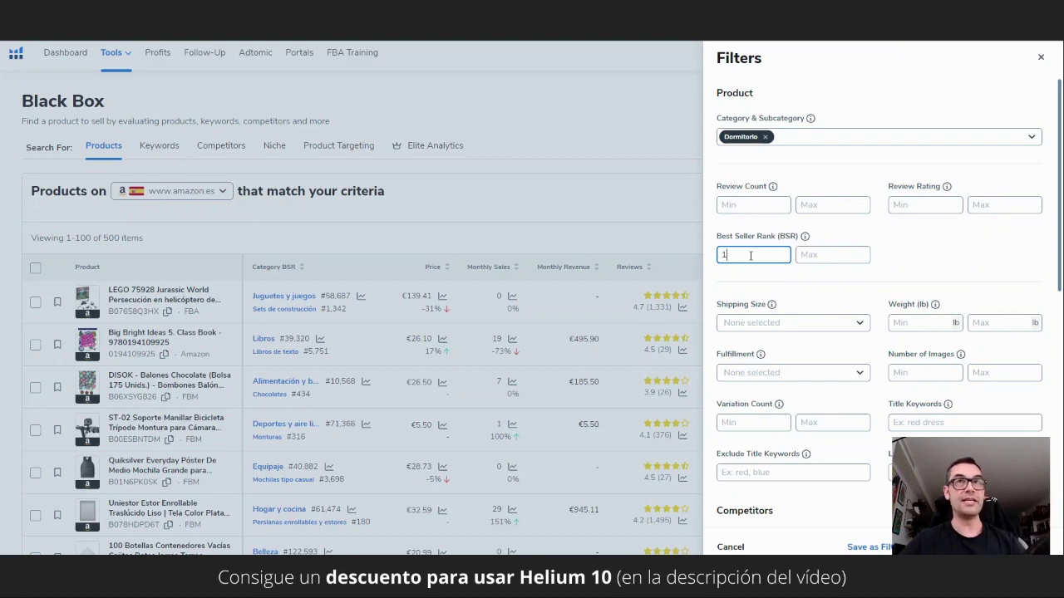
key(Tab)
text(500)
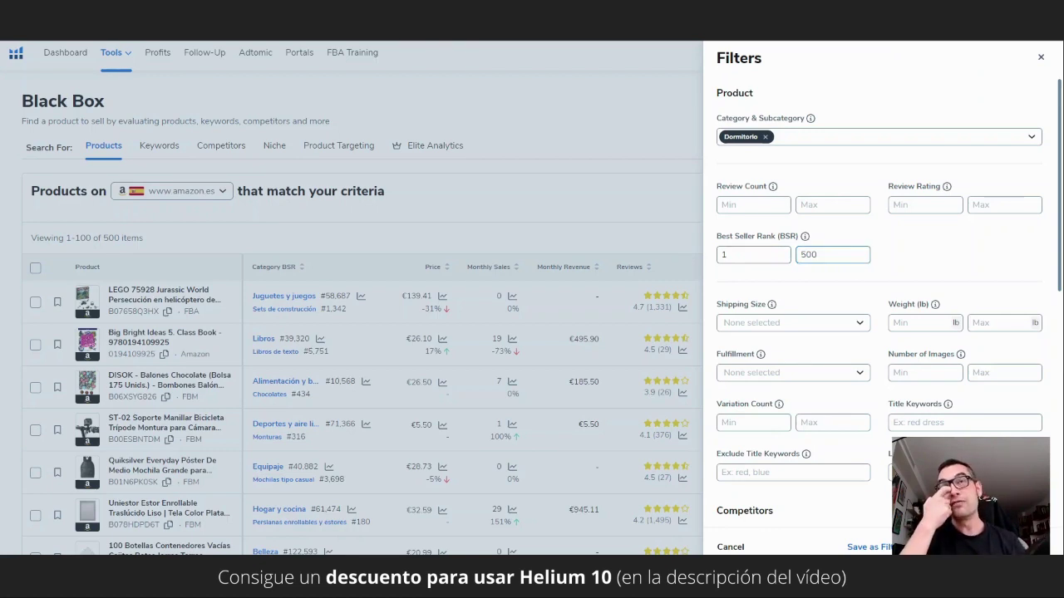
key(Return)
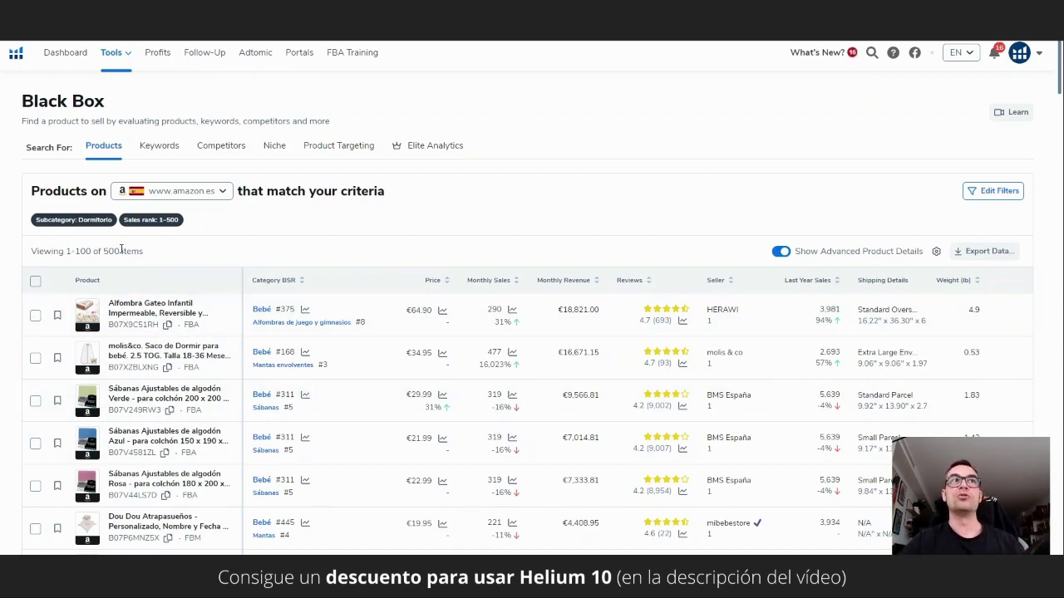
Export the 500 filtered Dormitorio products through Export Data as an XLSX file.
click(960, 254)
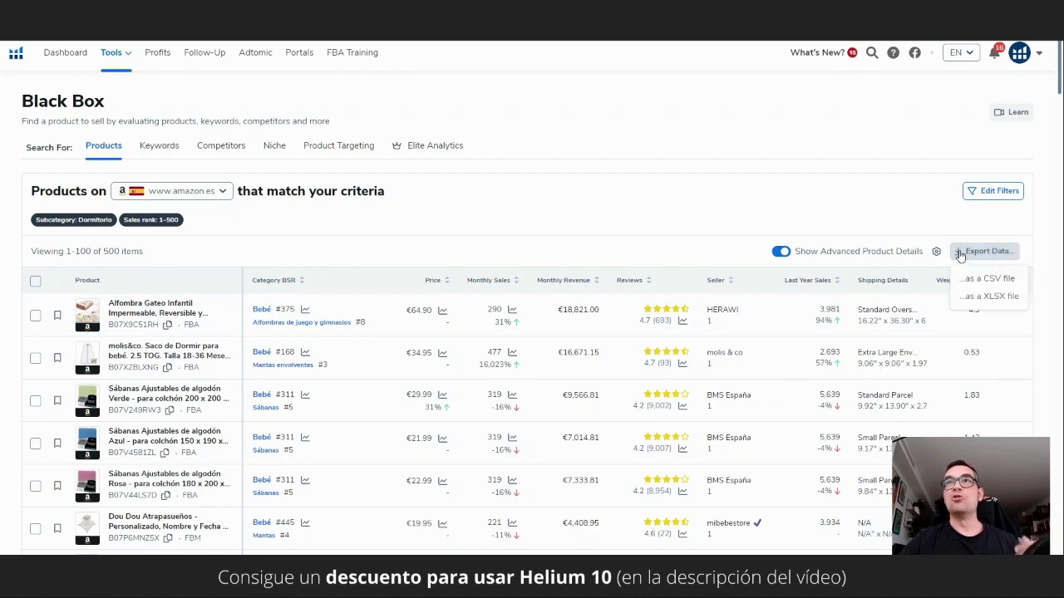
click(977, 304)
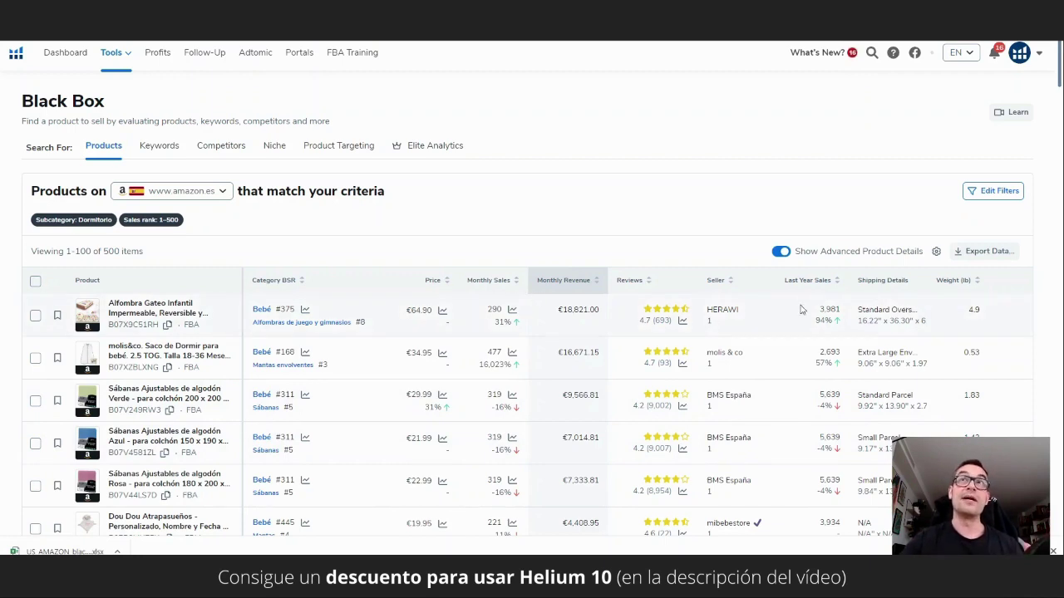
Change Best Seller Rank to 501–1000, apply it, and export the results as XLSX.
click(975, 197)
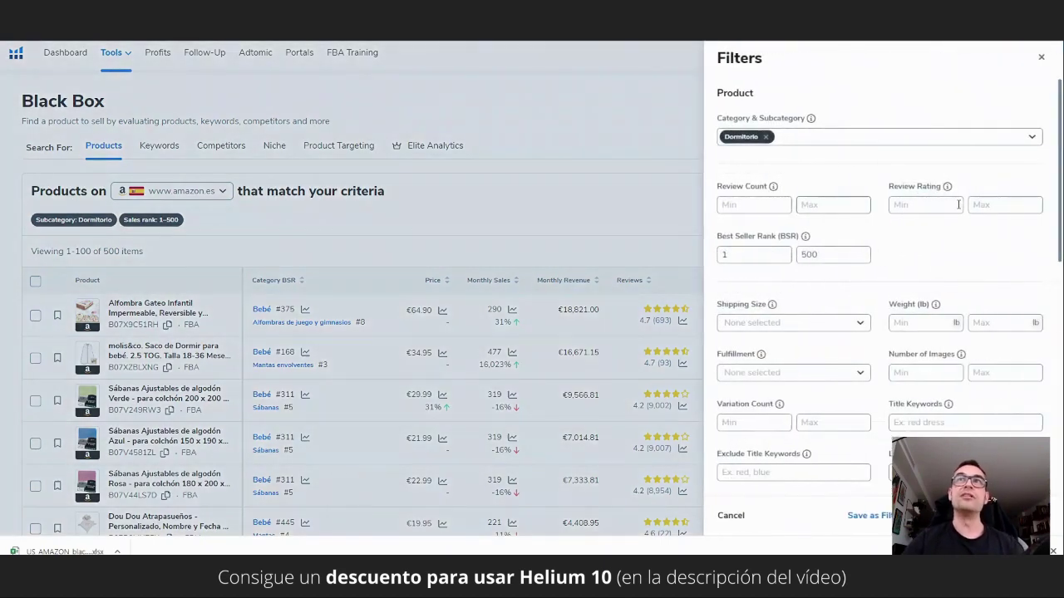
drag(756, 254, 700, 250)
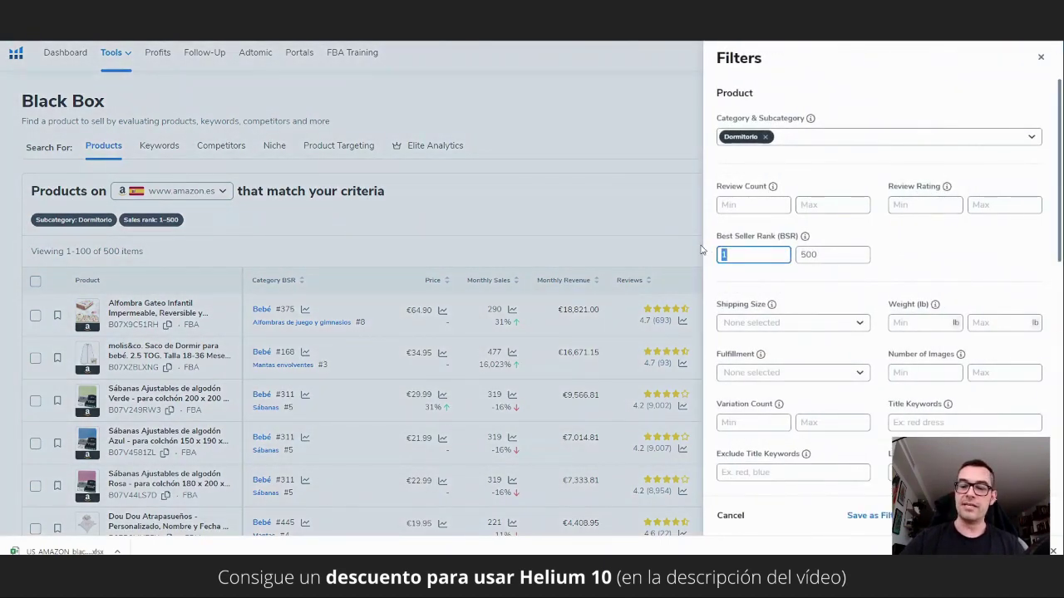
text(501)
key(Tab)
text(1000)
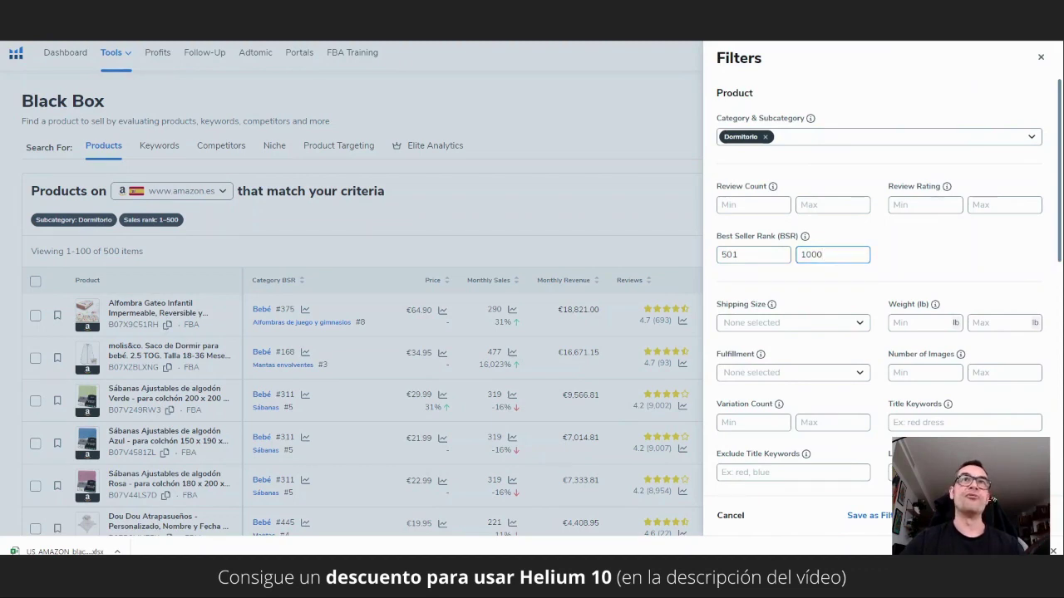
key(Return)
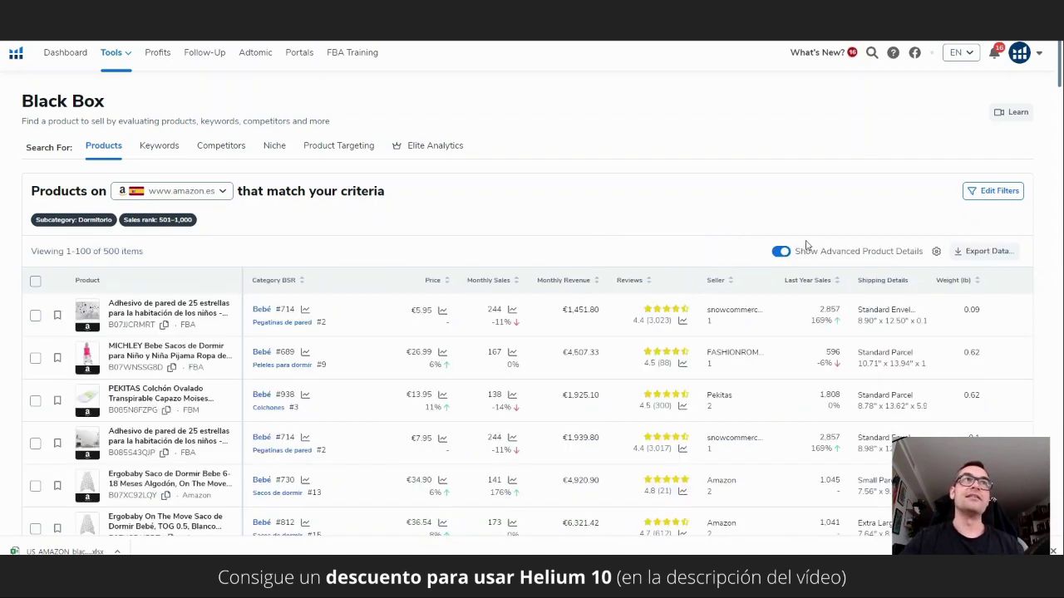
click(970, 254)
click(988, 296)
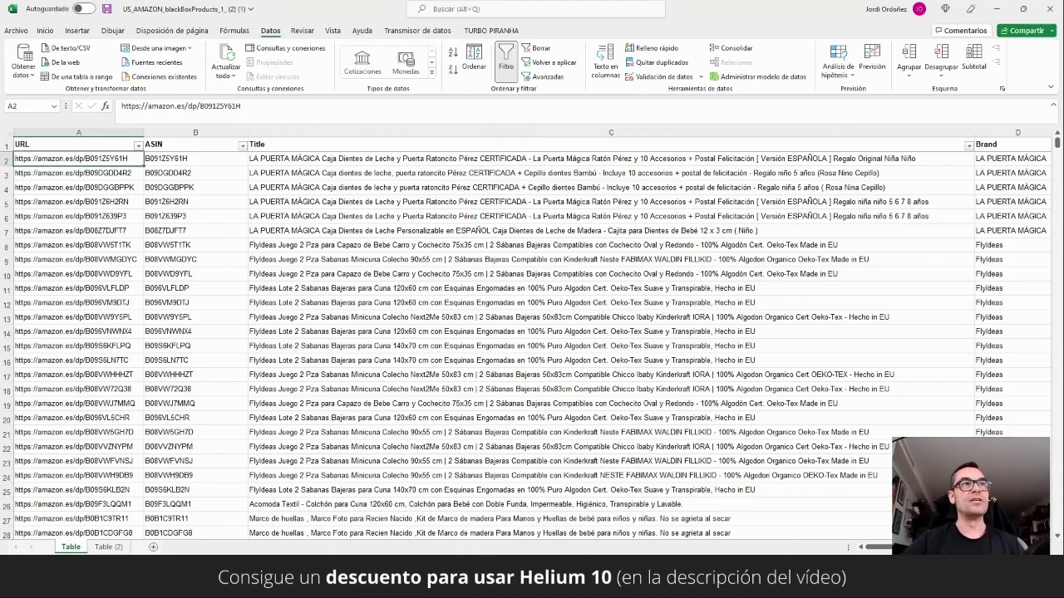
Sort the merged product table A to Z by Title.
key(ctrl+shift+Down)
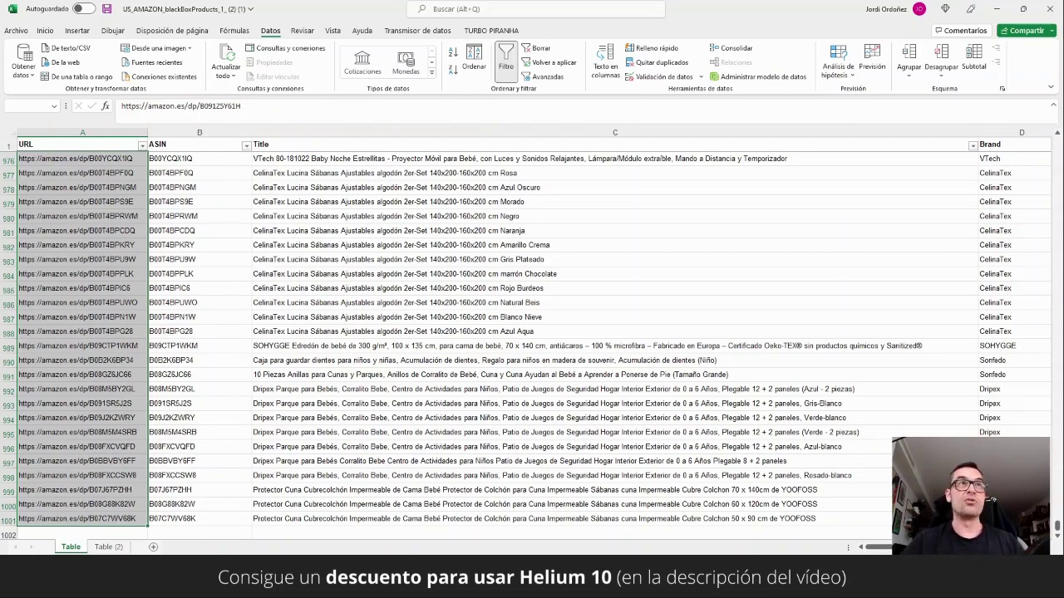
key(Right)
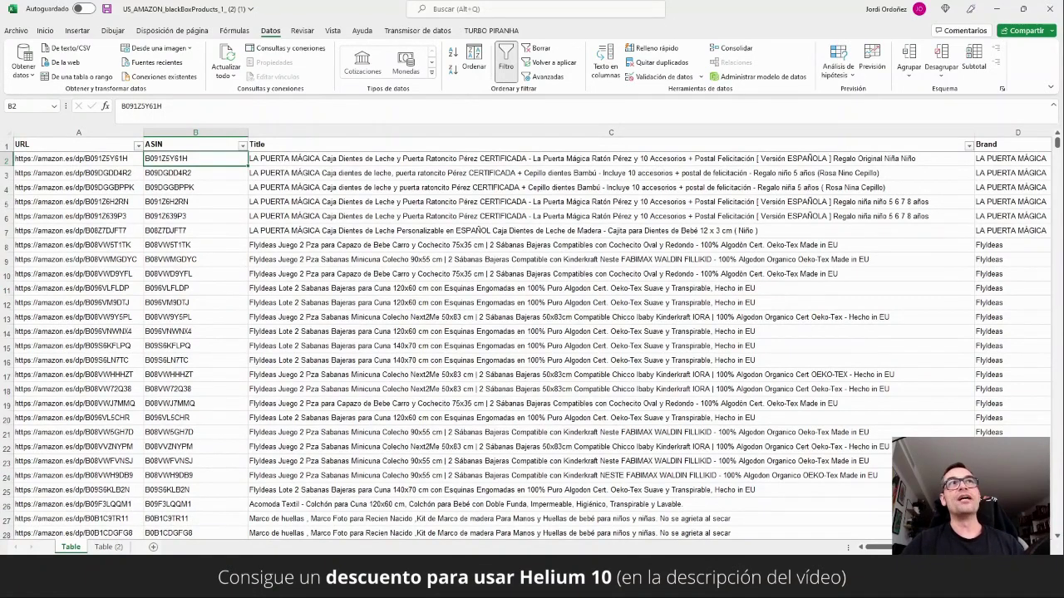
key(Right)
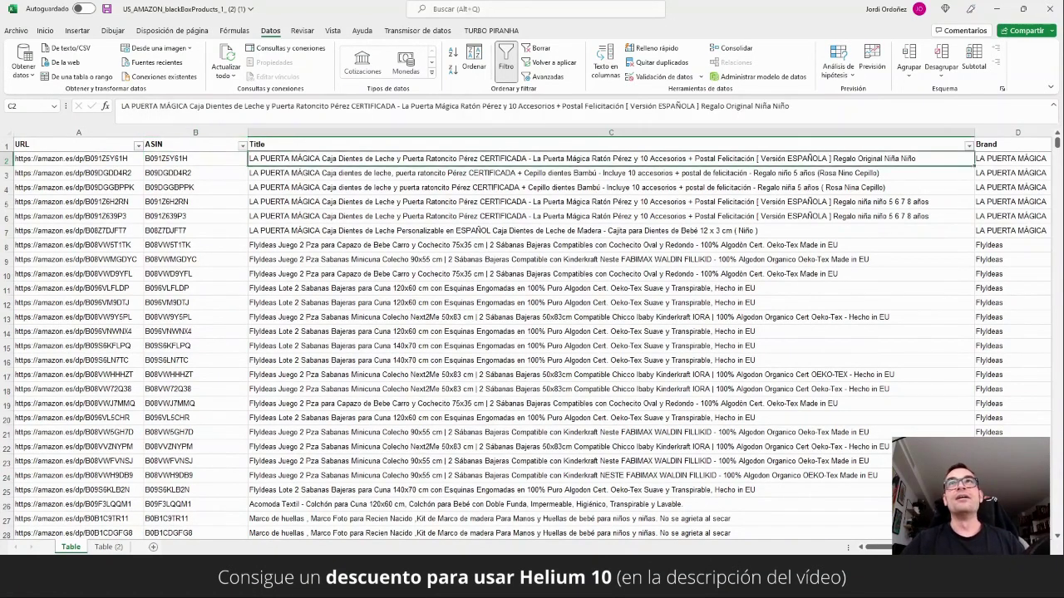
click(952, 166)
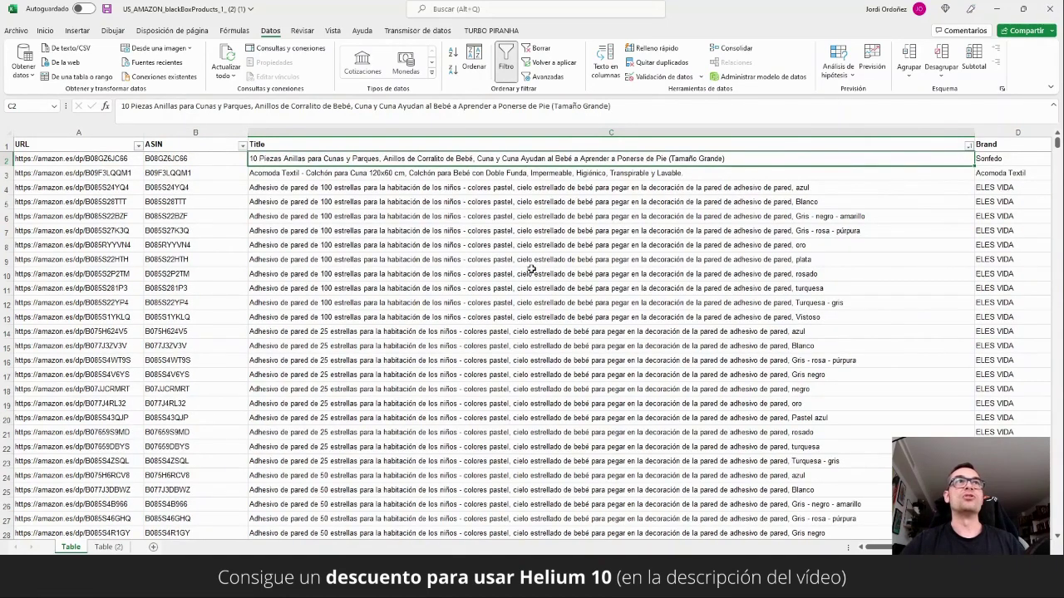
Select the ELES VIDA wall-sticker titles in cells C20:C34.
click(685, 190)
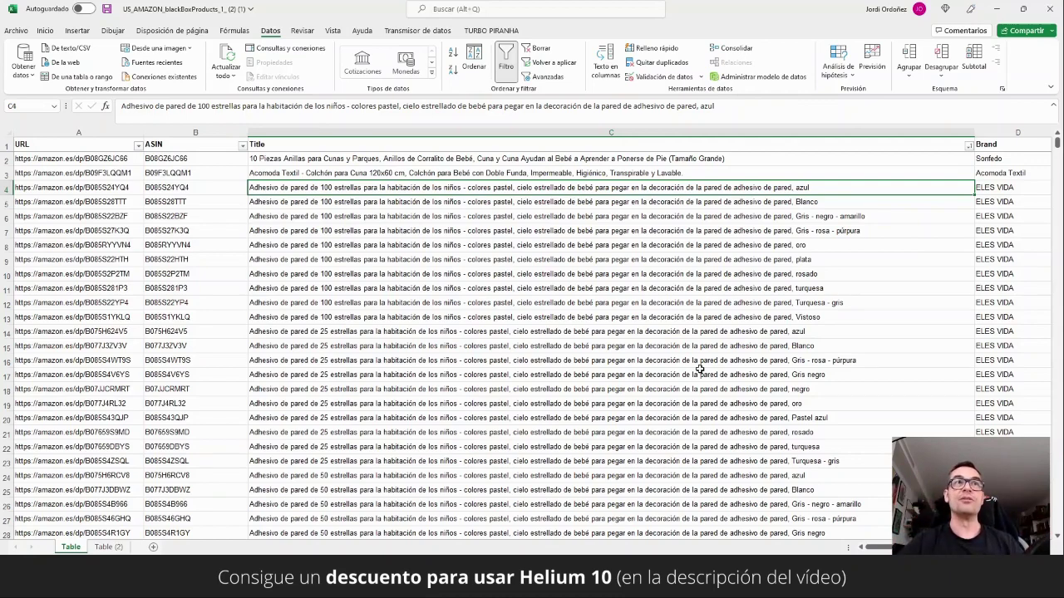
scroll(744, 427, down, 10)
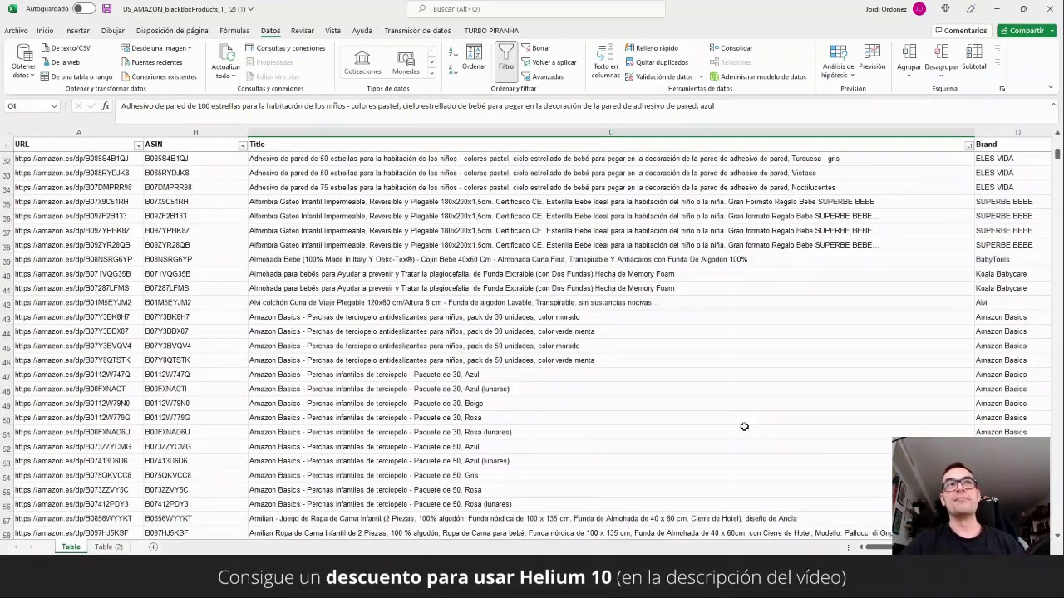
scroll(748, 425, up, 4)
shift+click(749, 422)
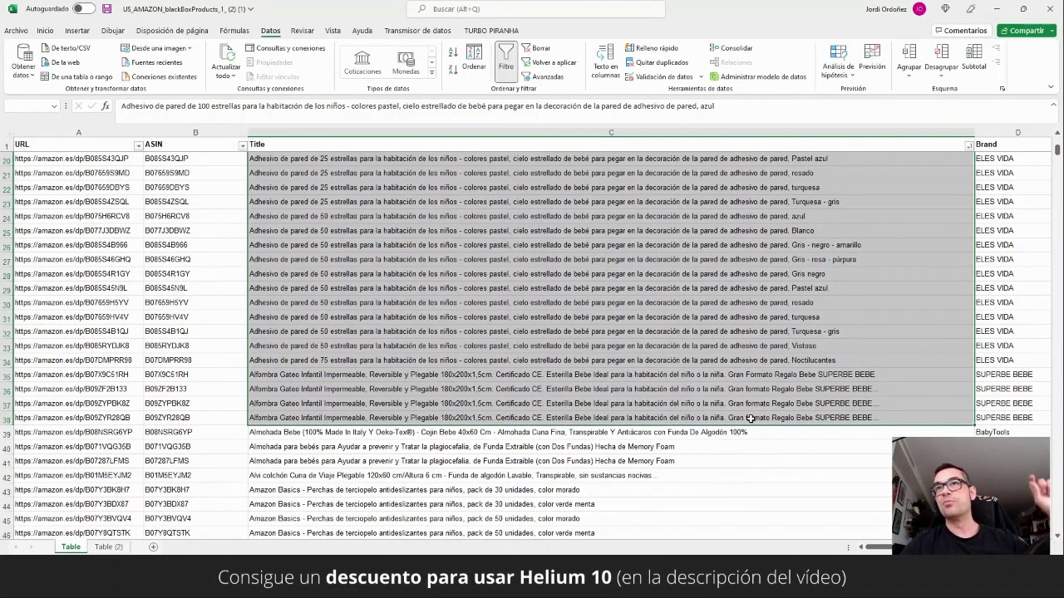
shift+click(897, 361)
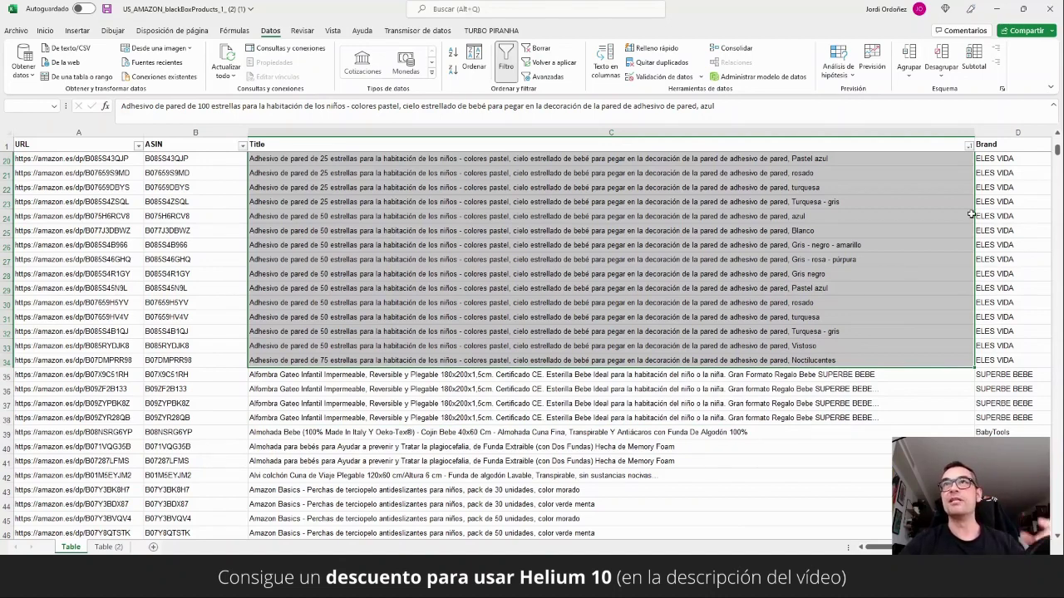
Review the Brand through Price columns, checking row 4's subcategory and 13,95 price.
click(920, 146)
key(Right)
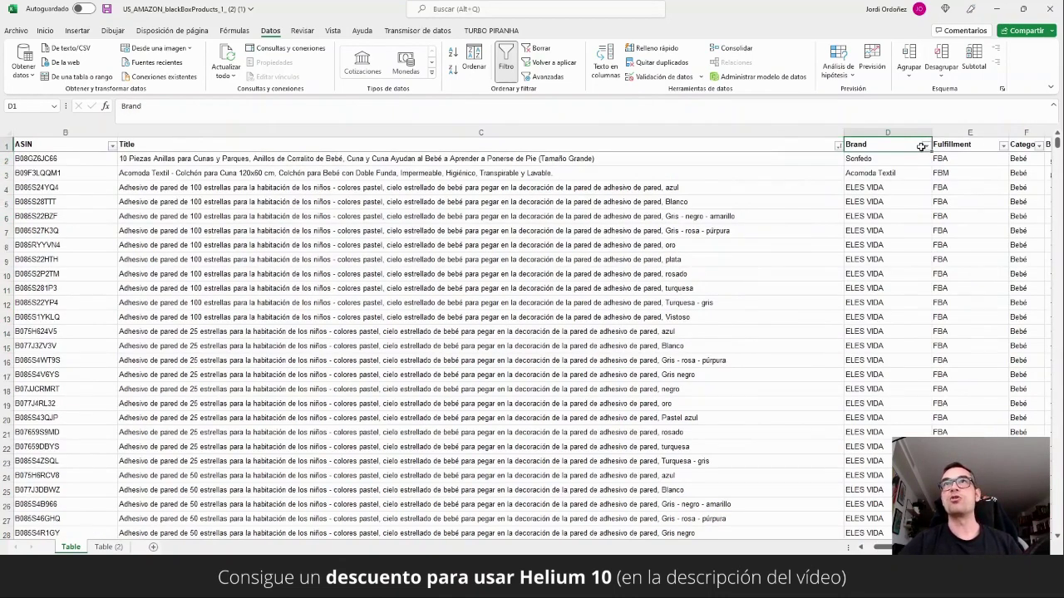
key(Right)
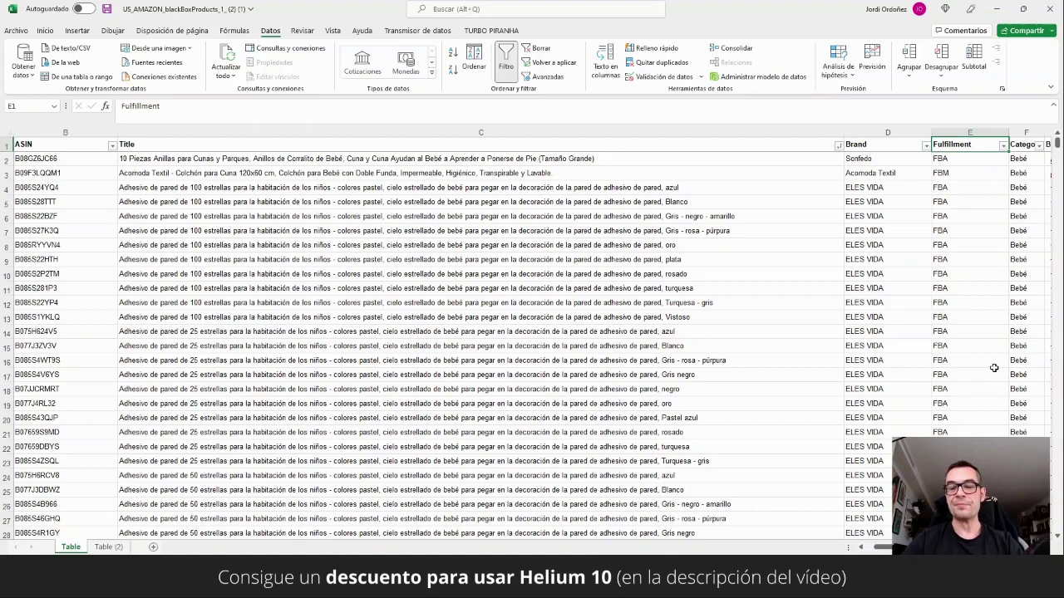
key(Right)
key(Right)
key(Right)
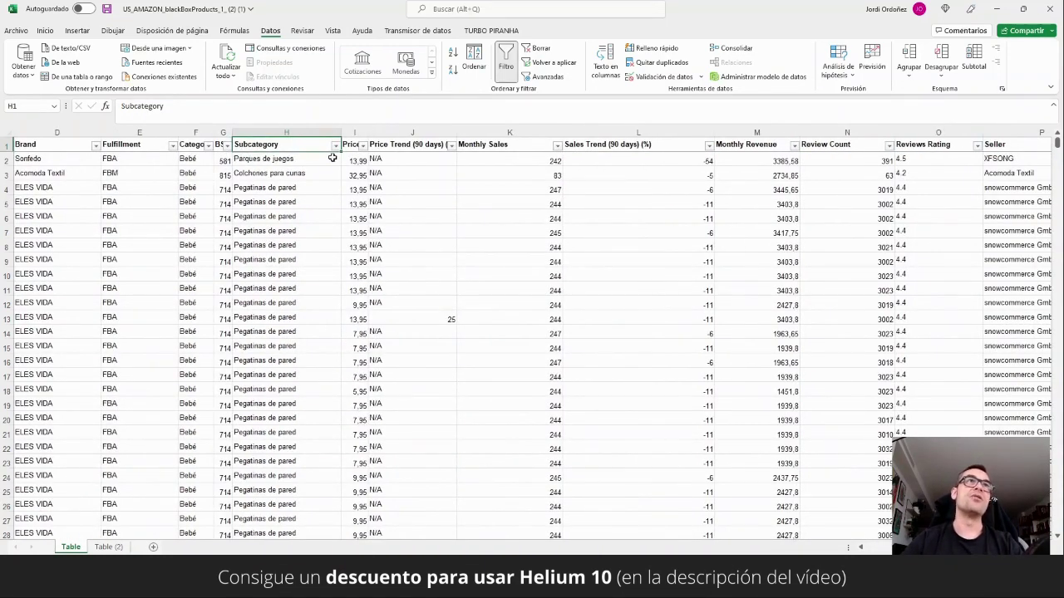
click(185, 133)
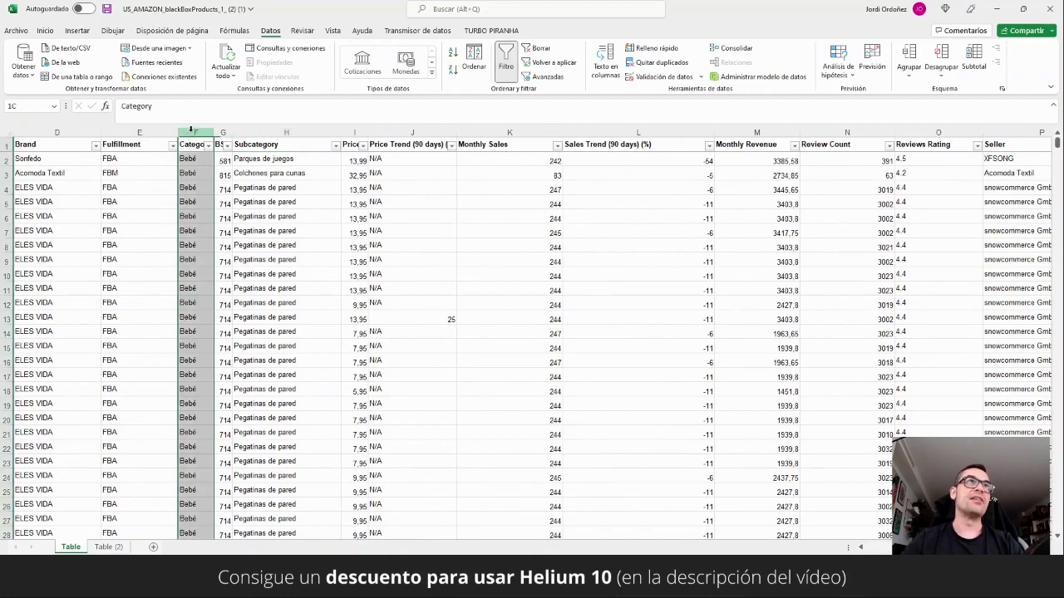
click(265, 131)
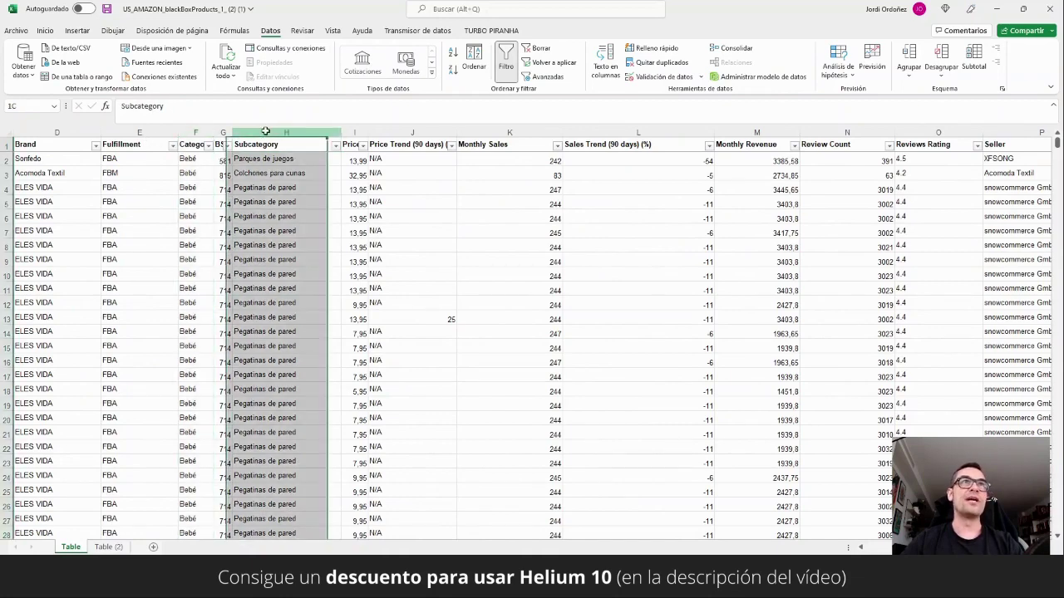
click(354, 133)
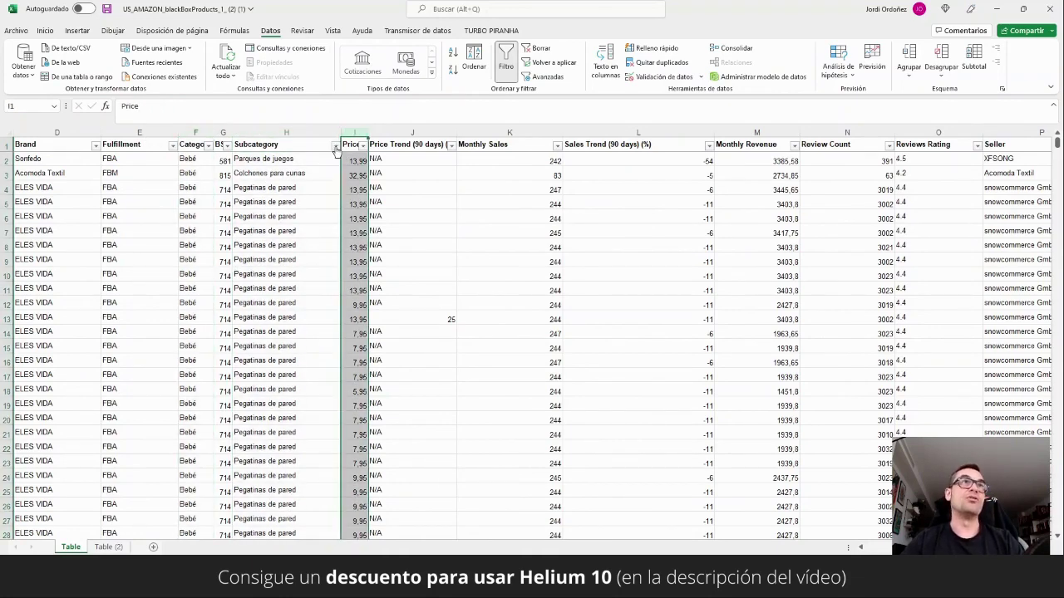
click(279, 188)
click(357, 189)
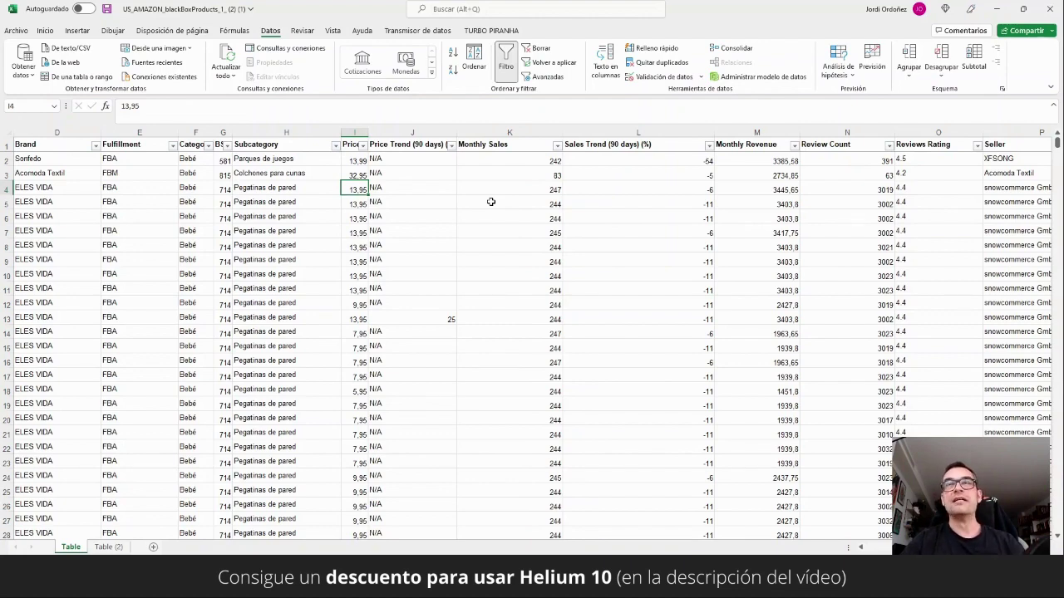
Review the Reviews, Monthly Sales and Monthly Revenue columns, selecting values down to row 1001.
click(921, 133)
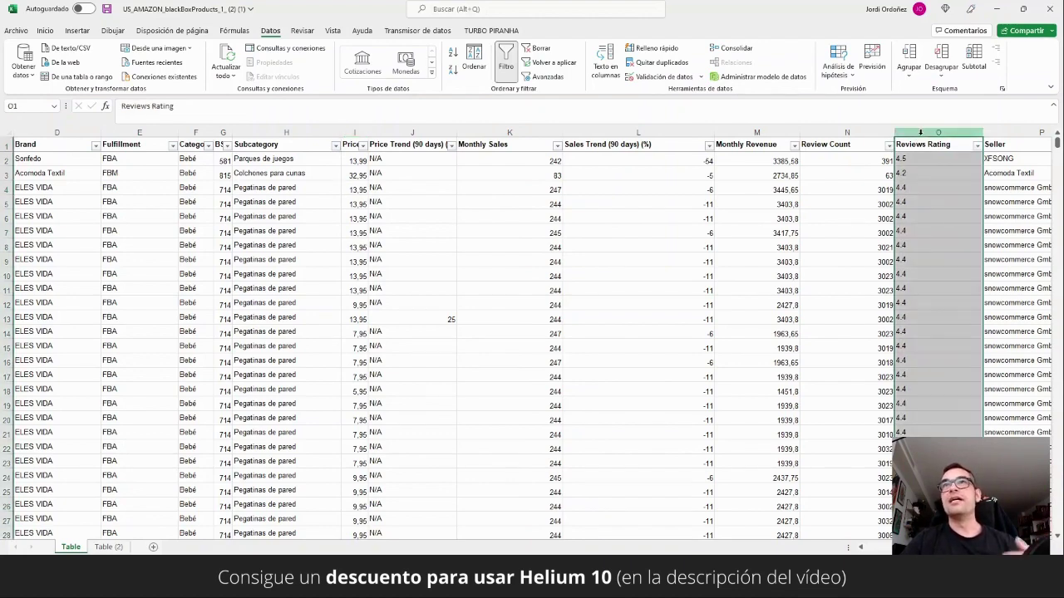
click(847, 132)
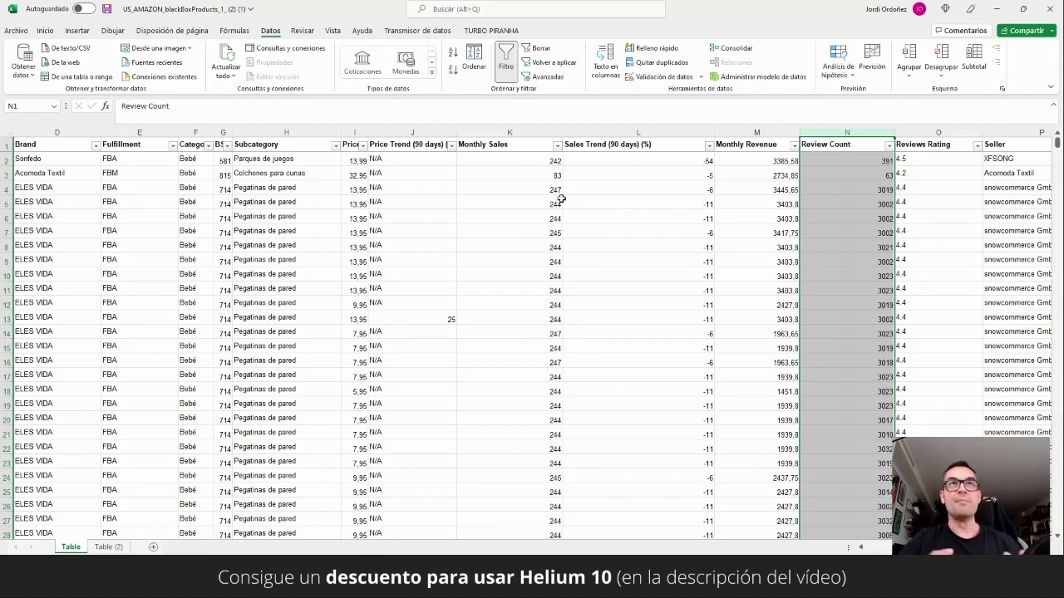
click(518, 197)
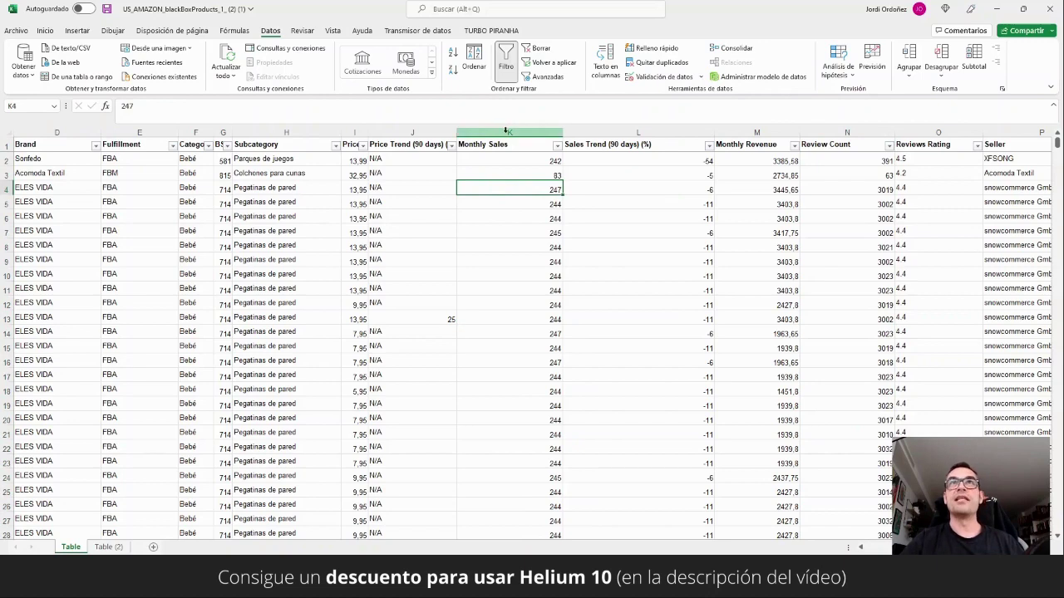
click(507, 132)
click(756, 132)
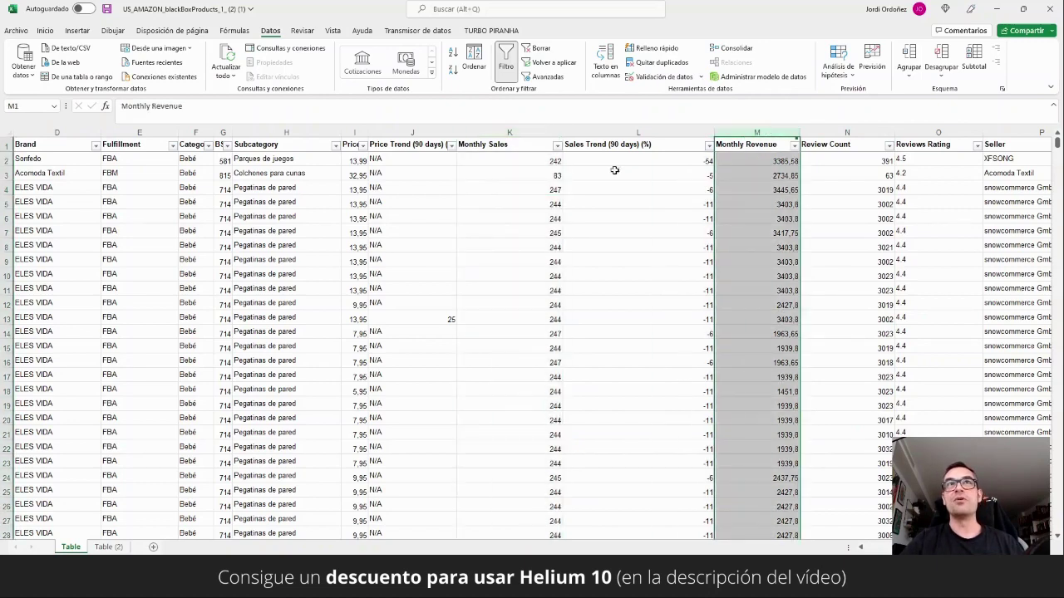
click(488, 176)
key(Up)
key(ctrl+shift+Down)
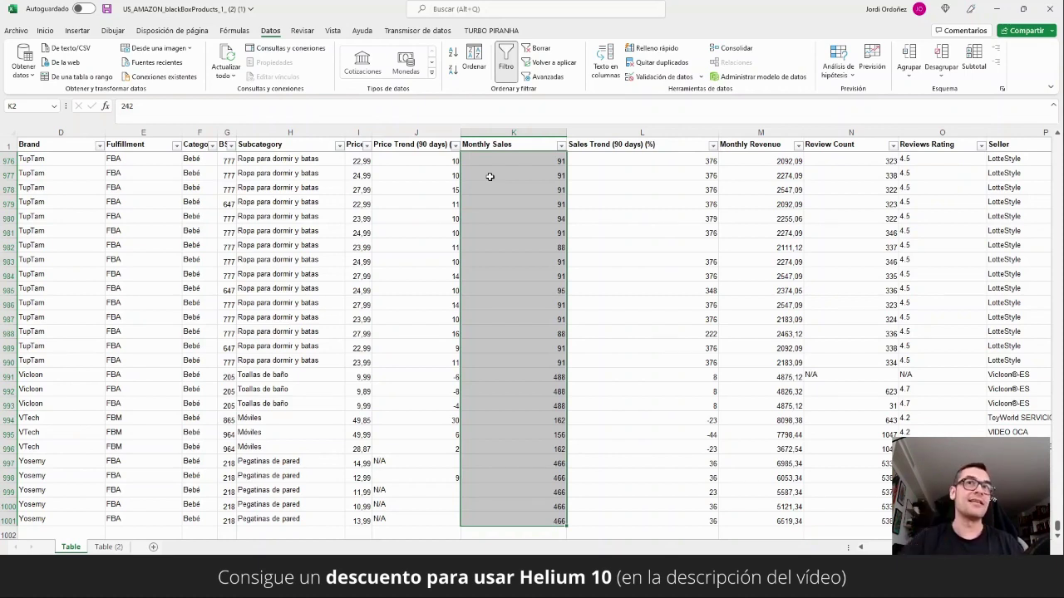
key(Right)
key(Right)
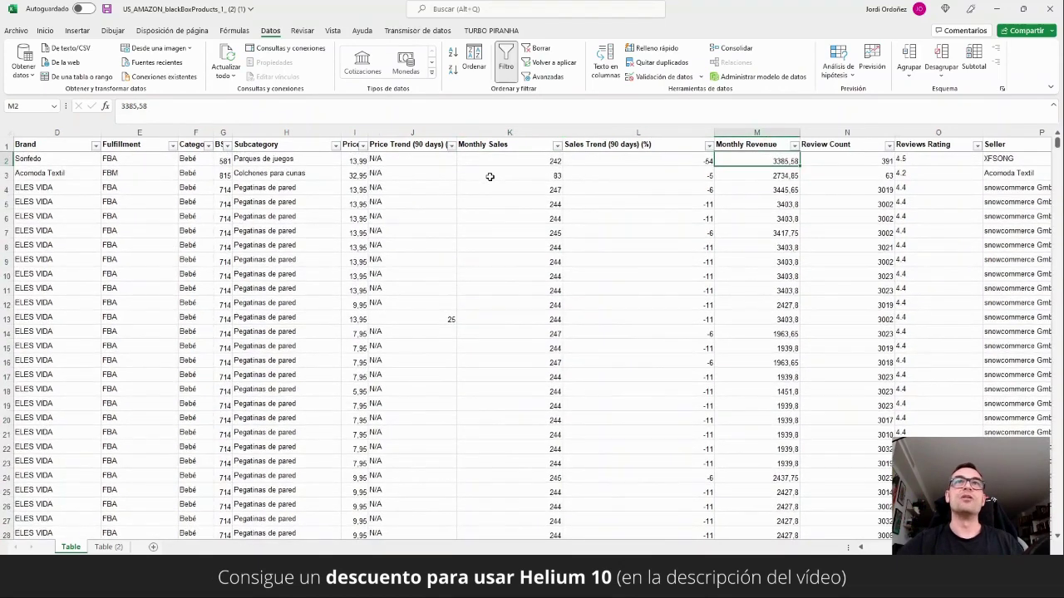
key(ctrl+shift+Down)
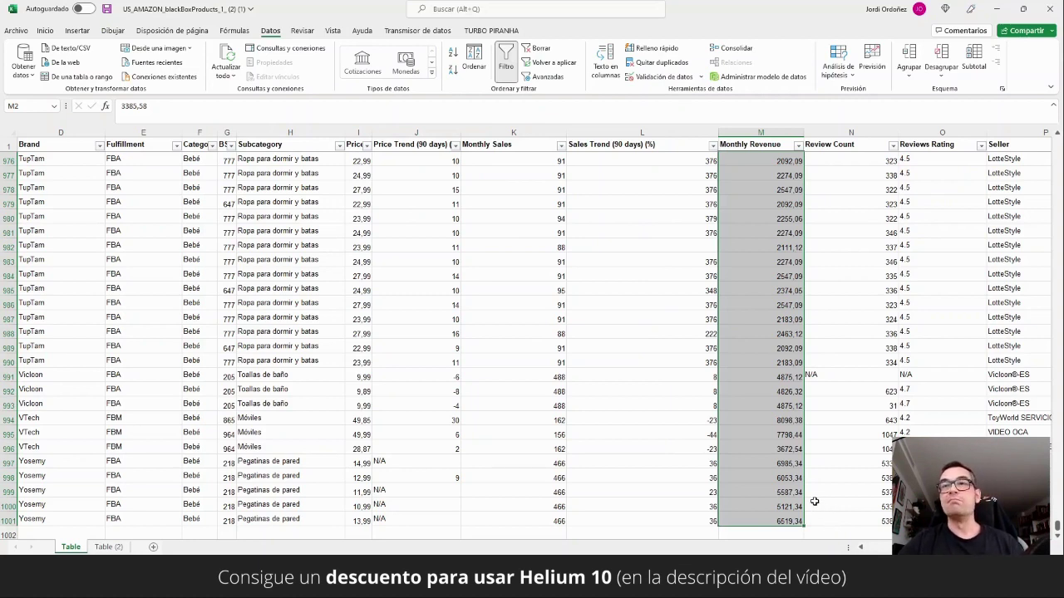
click(852, 359)
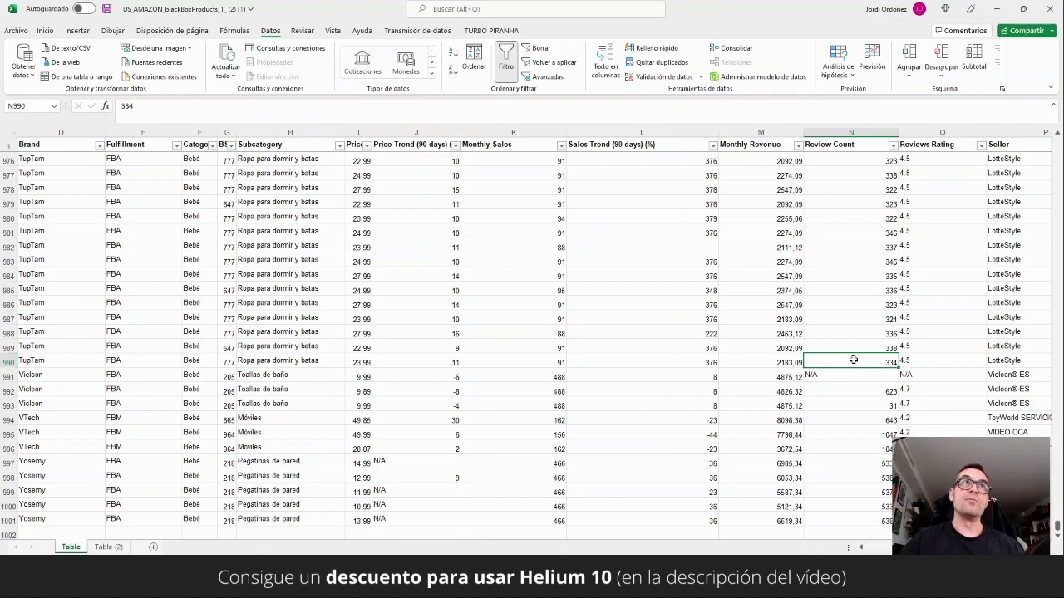
key(ctrl+Up)
click(293, 167)
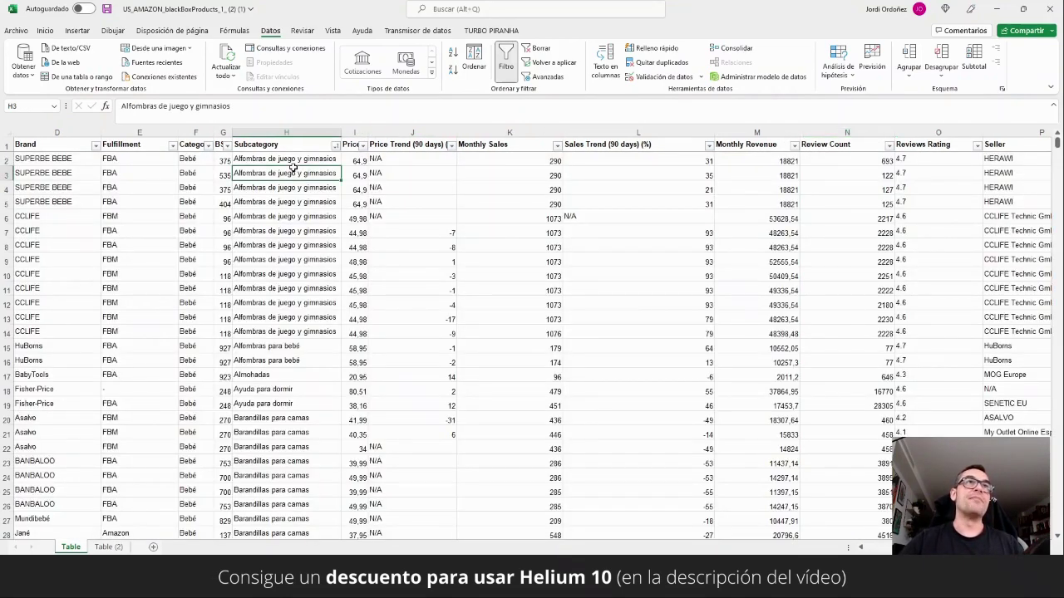
click(293, 159)
scroll(274, 280, down, 8)
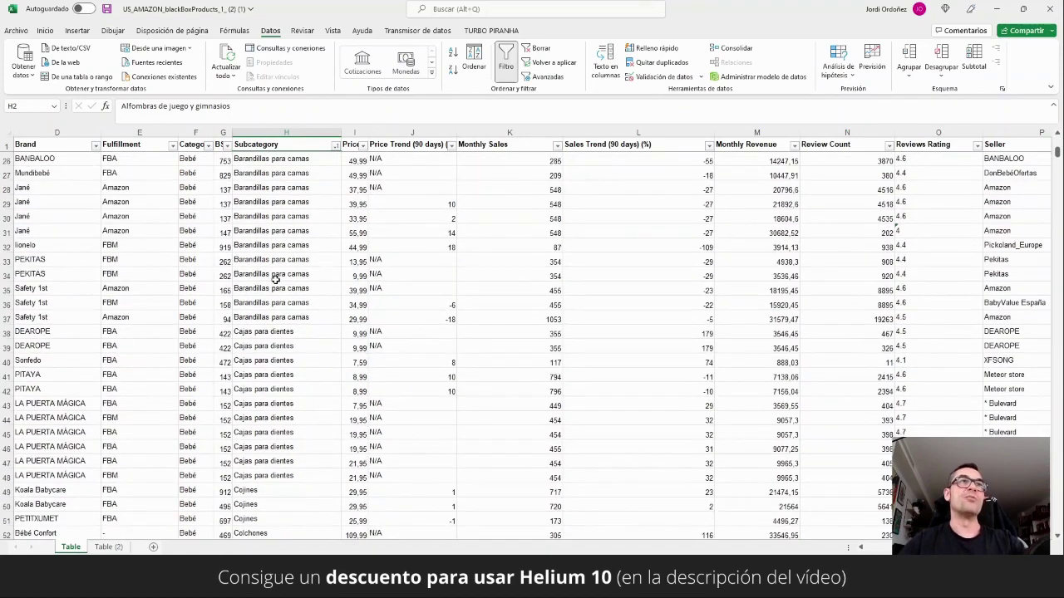
scroll(275, 280, down, 8)
scroll(276, 280, down, 17)
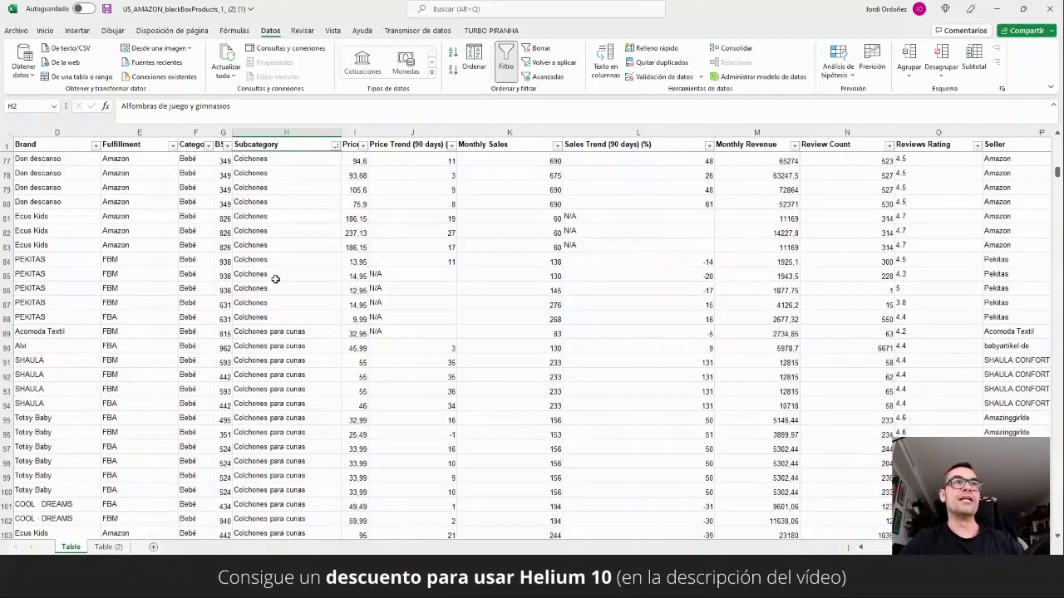
scroll(275, 280, down, 10)
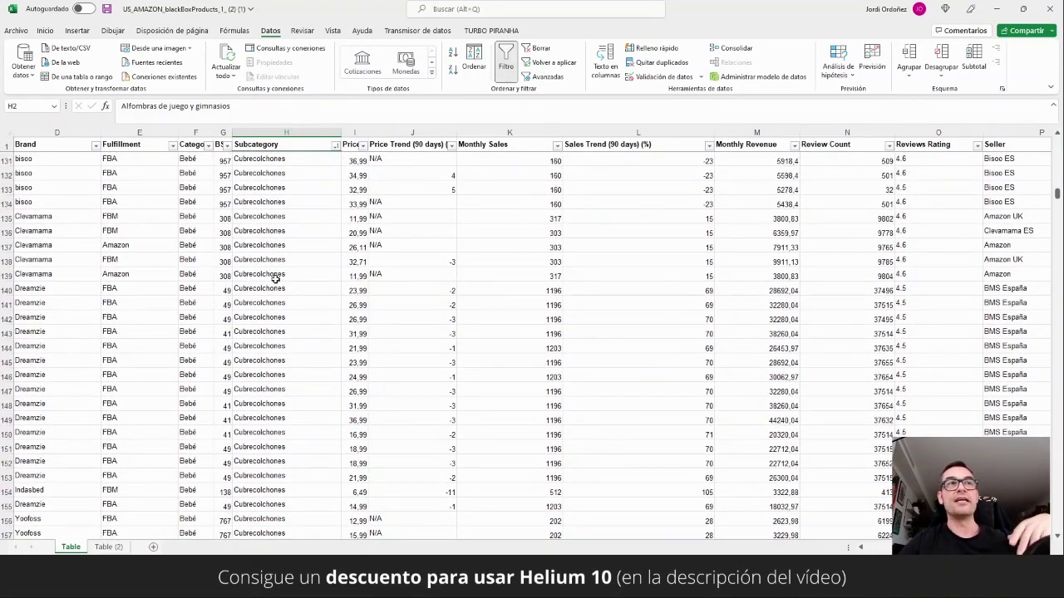
scroll(276, 280, up, 1)
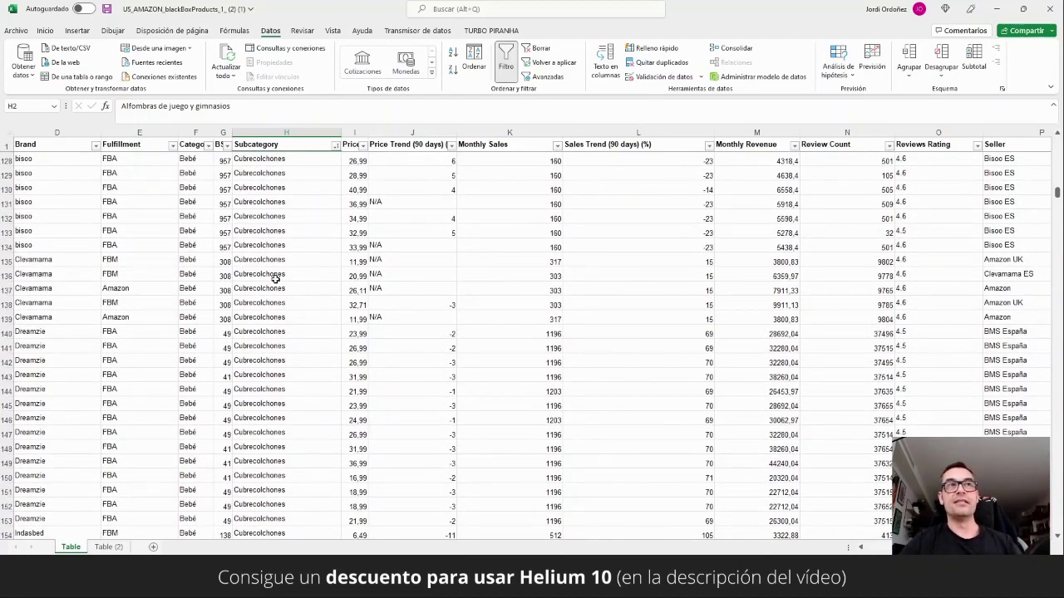
scroll(275, 280, up, 3)
click(275, 280)
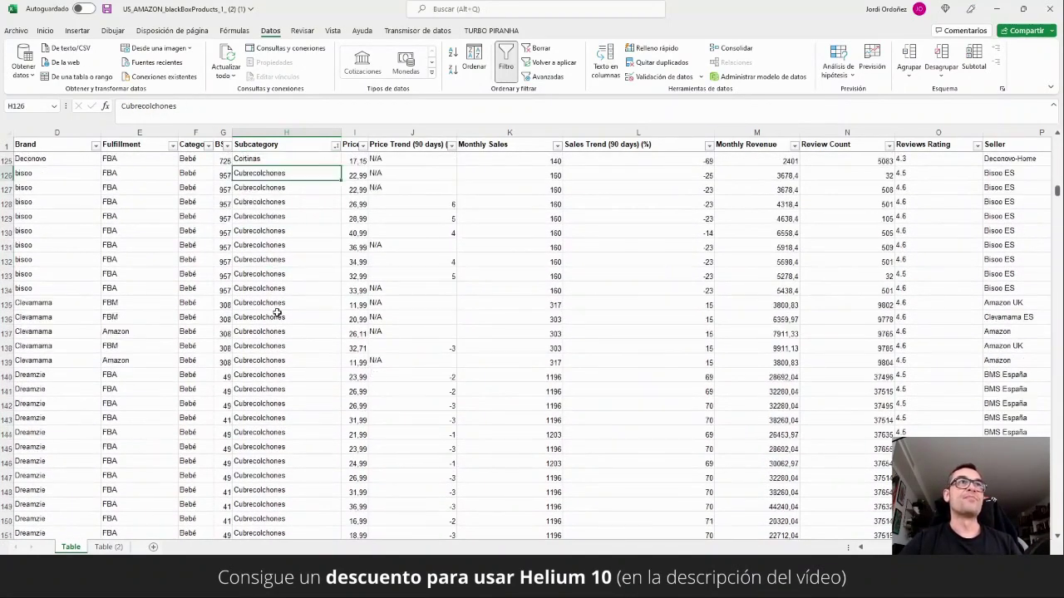
scroll(275, 280, down, 8)
scroll(275, 319, down, 20)
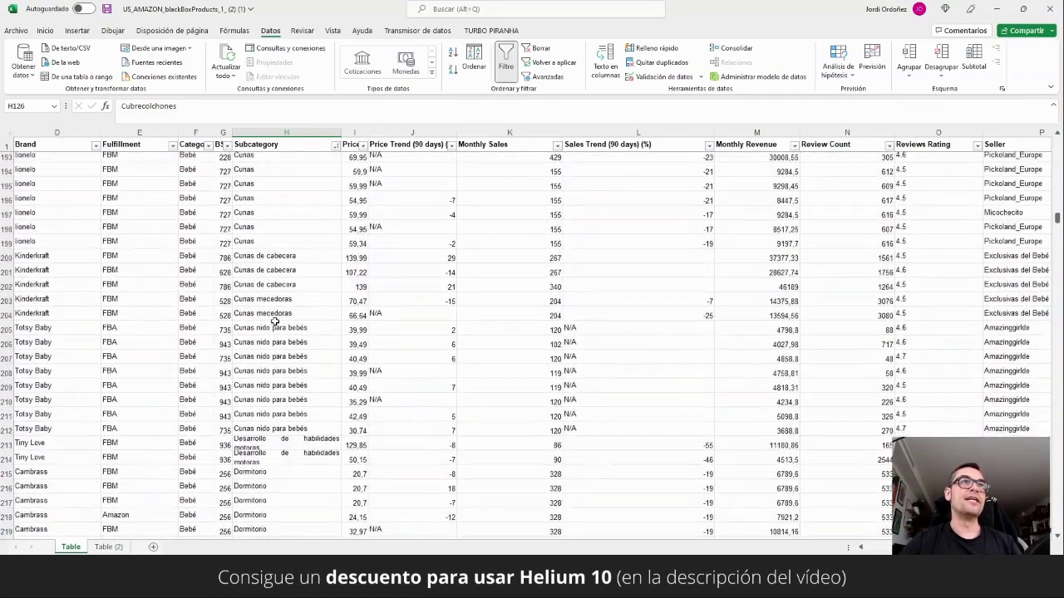
scroll(274, 322, down, 20)
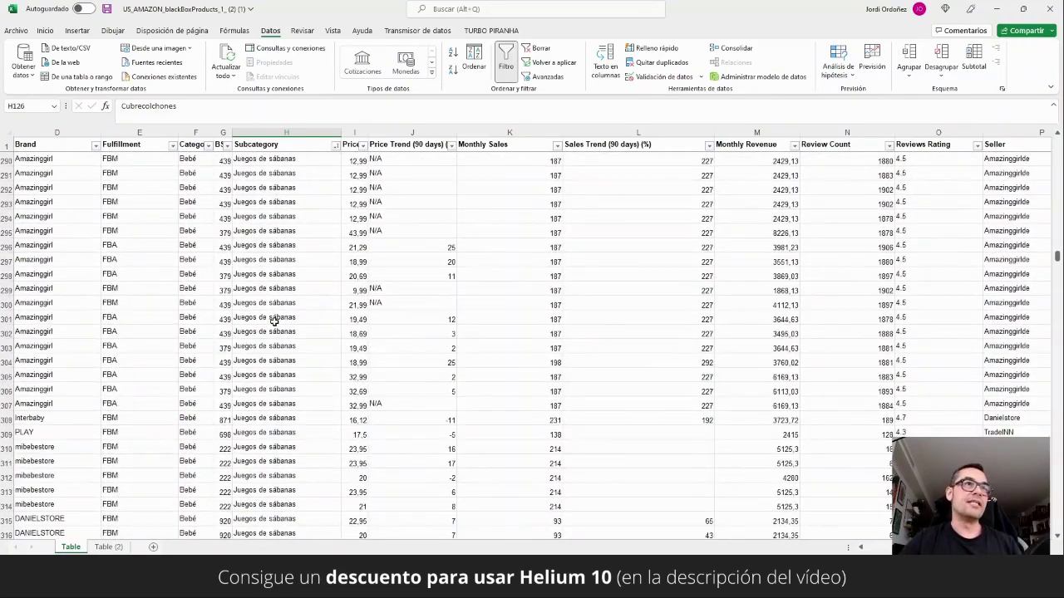
scroll(274, 322, down, 20)
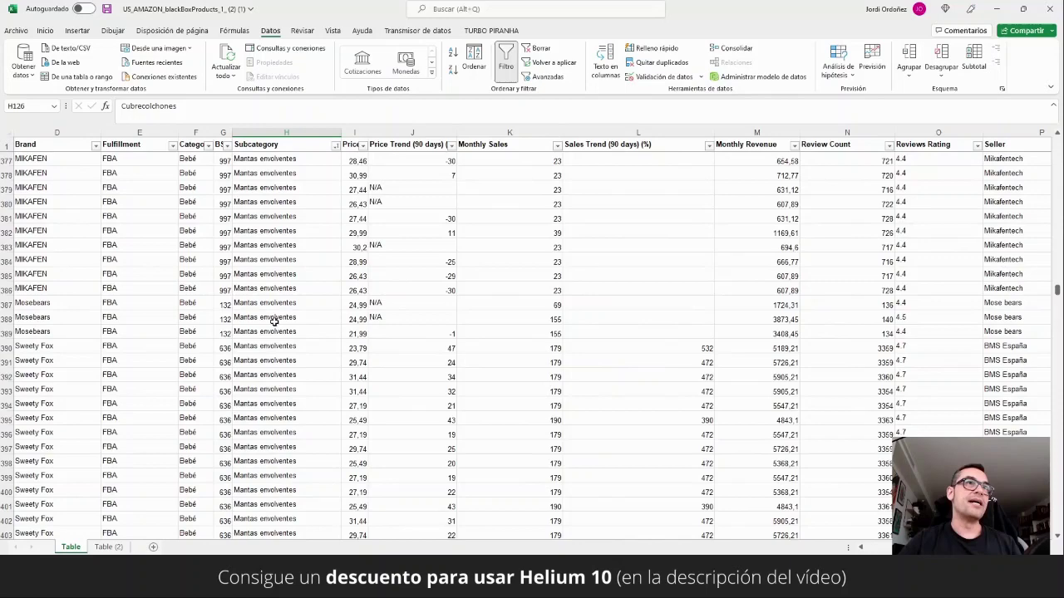
scroll(275, 322, down, 20)
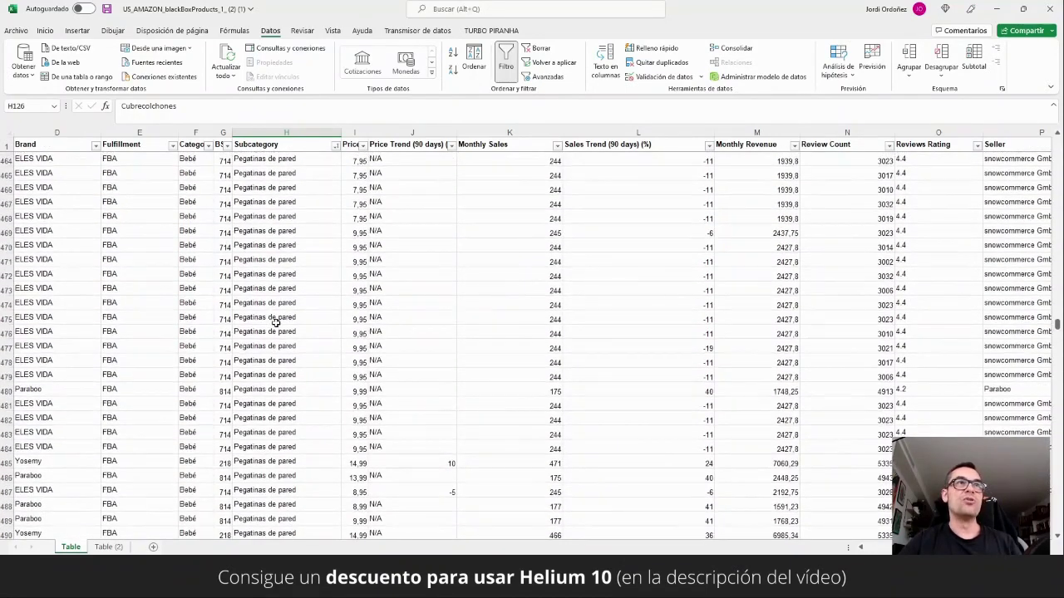
click(283, 319)
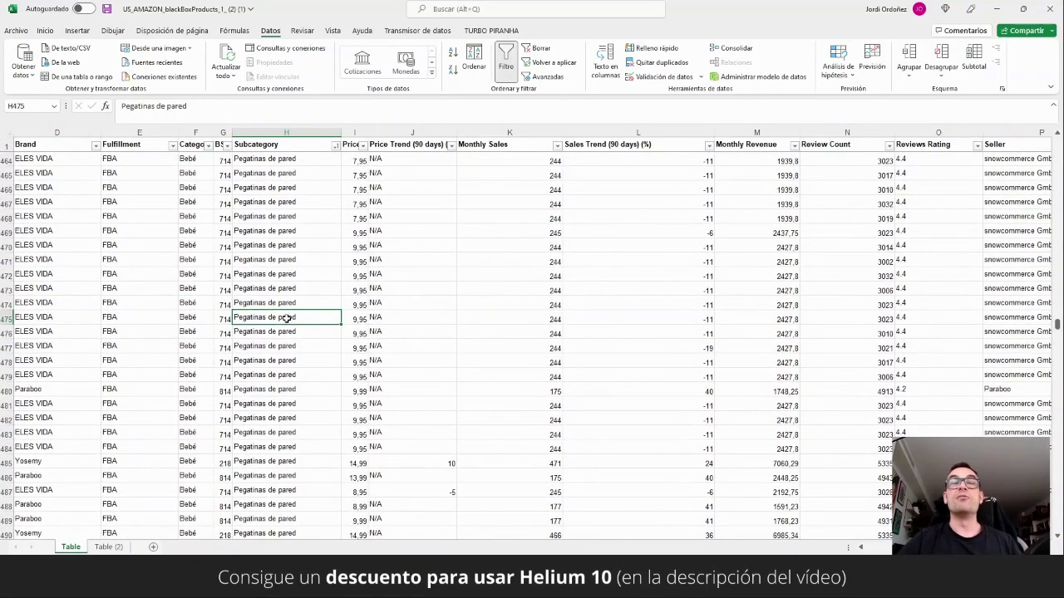
key(Left)
key(Left)
key(Left)
key(Left)
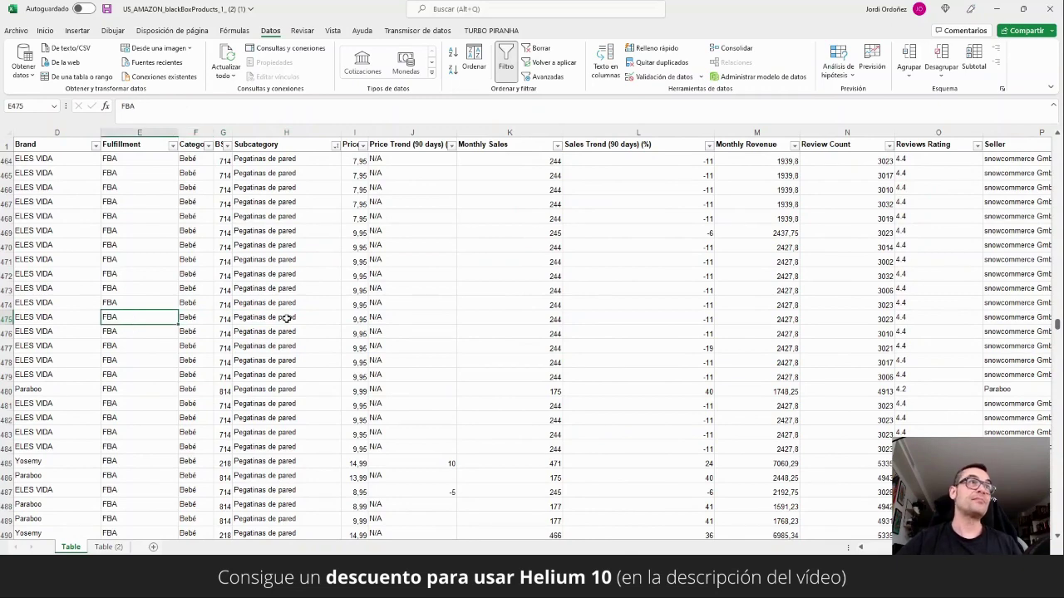
key(ctrl+Up)
key(Down)
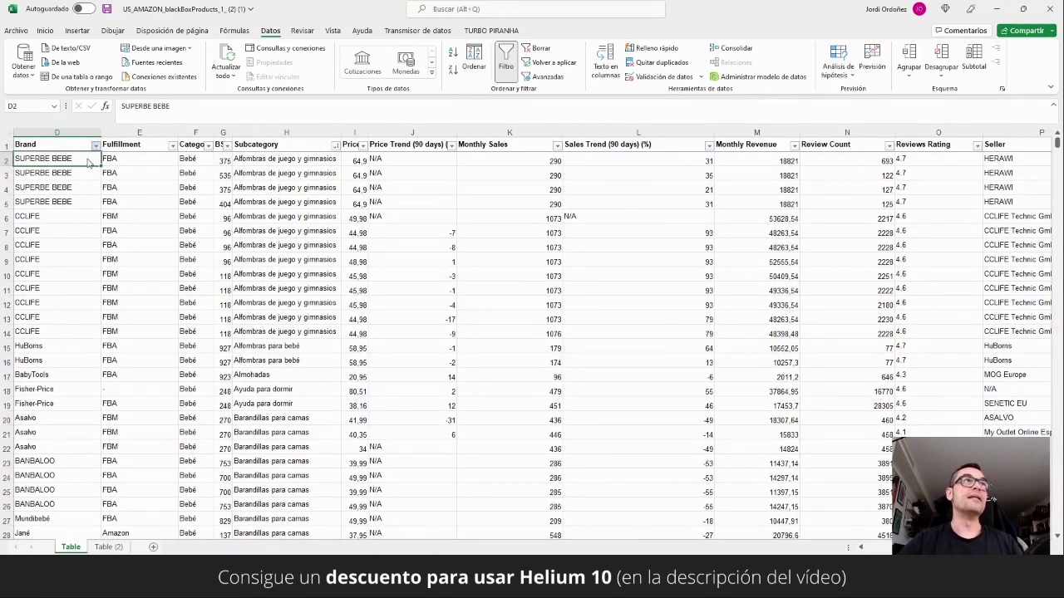
Sort the table A to Z by Brand and browse from Acomoda Textil and Alvi onward.
key(alt+a+s+a)
scroll(63, 209, down, 15)
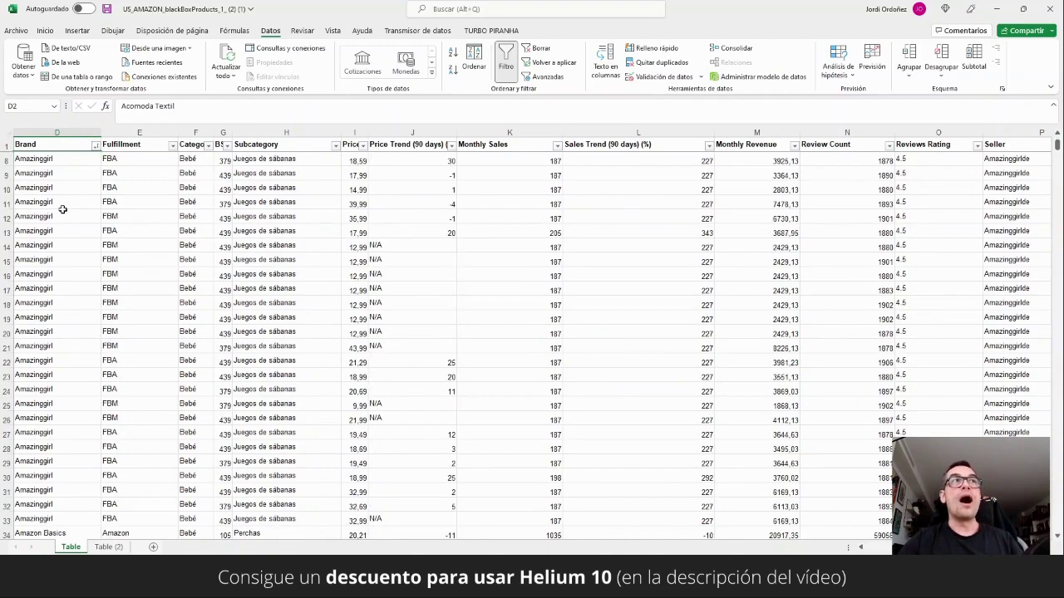
scroll(63, 208, up, 15)
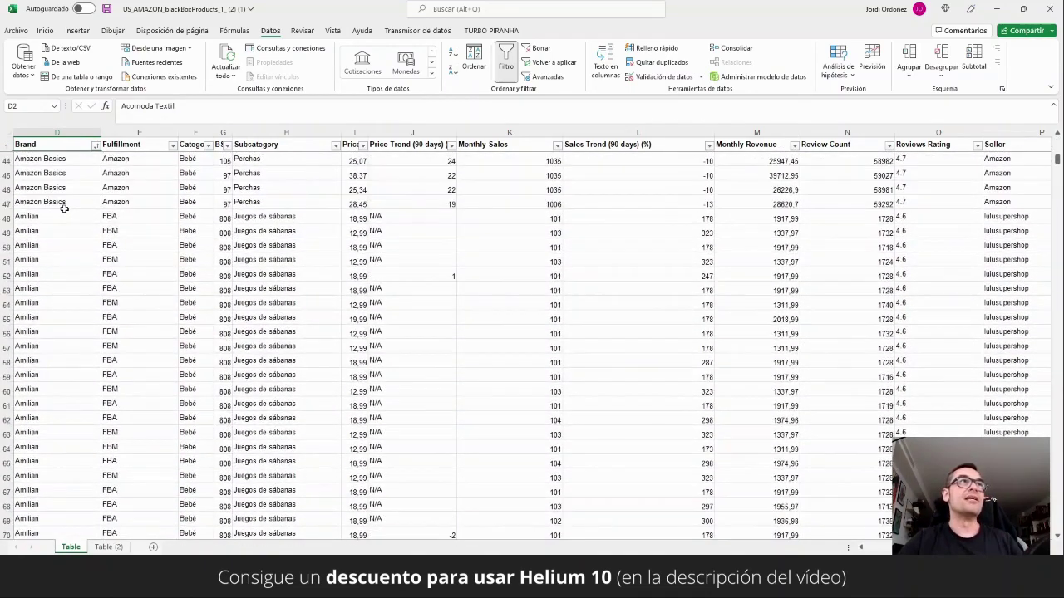
scroll(64, 213, down, 15)
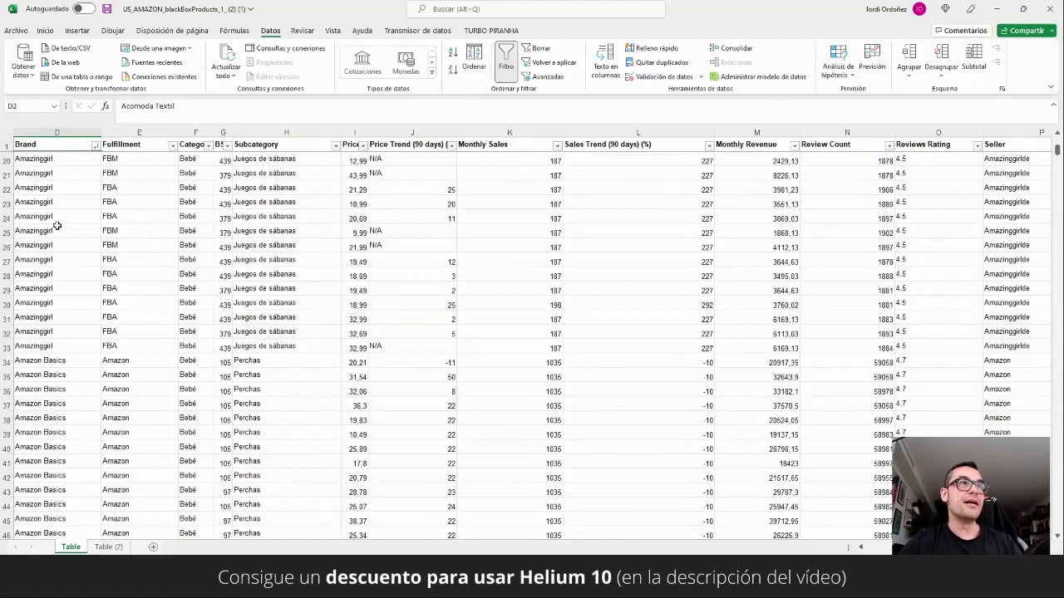
scroll(57, 227, down, 20)
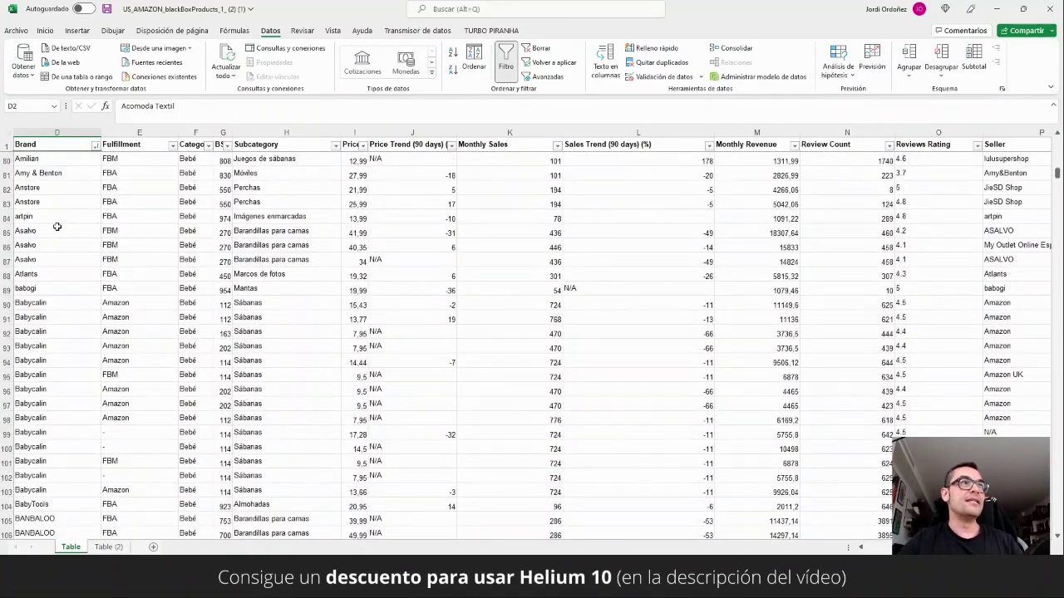
scroll(57, 226, down, 12)
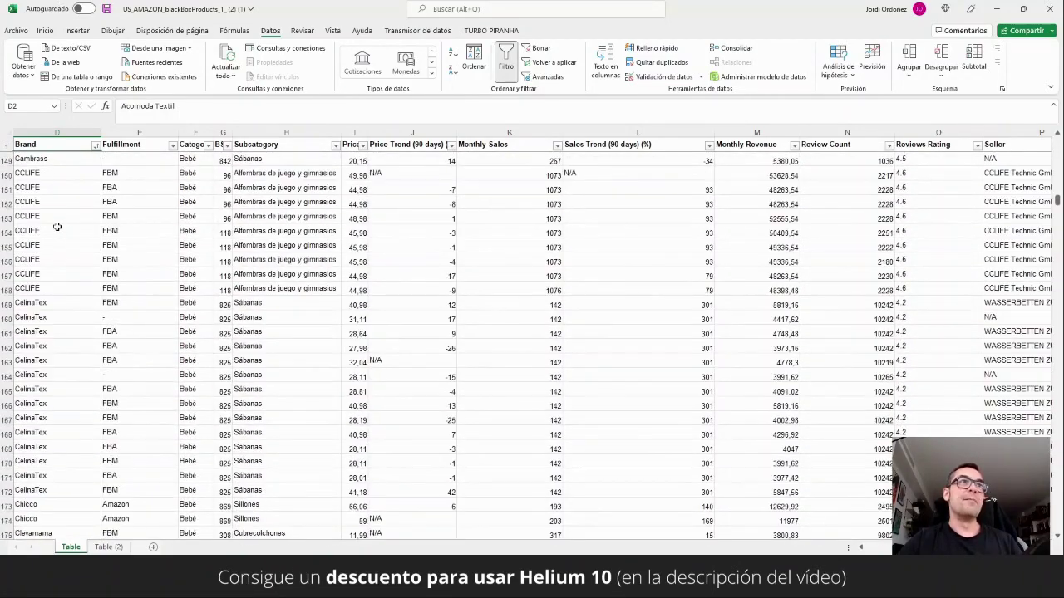
scroll(57, 226, up, 10)
key(Right)
key(Right)
key(Right)
key(Right)
key(Right)
key(Right)
key(Right)
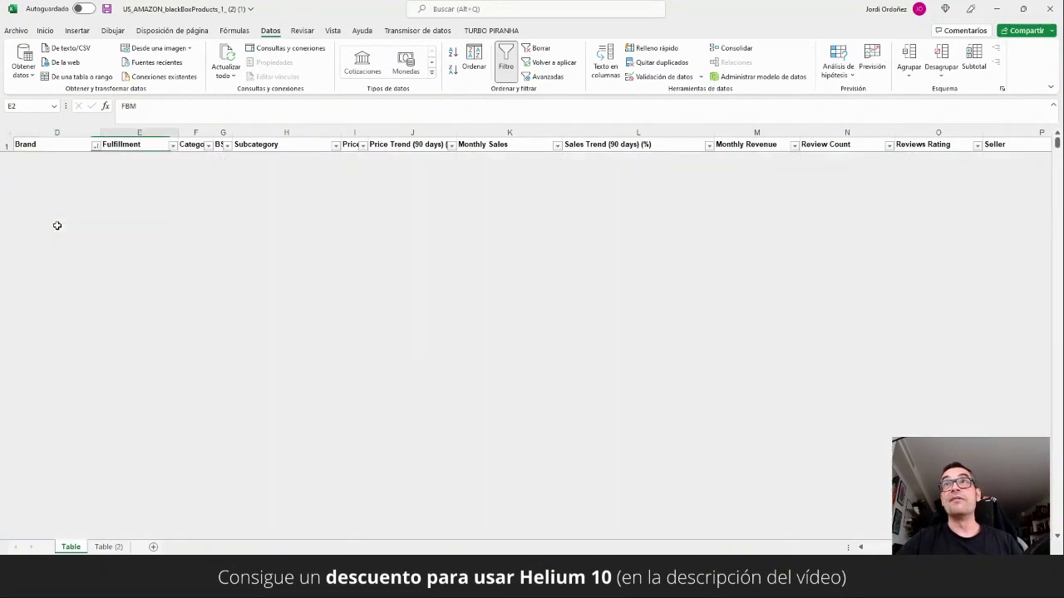
key(Right)
key(Right)
key(Right)
key(Right)
key(Right)
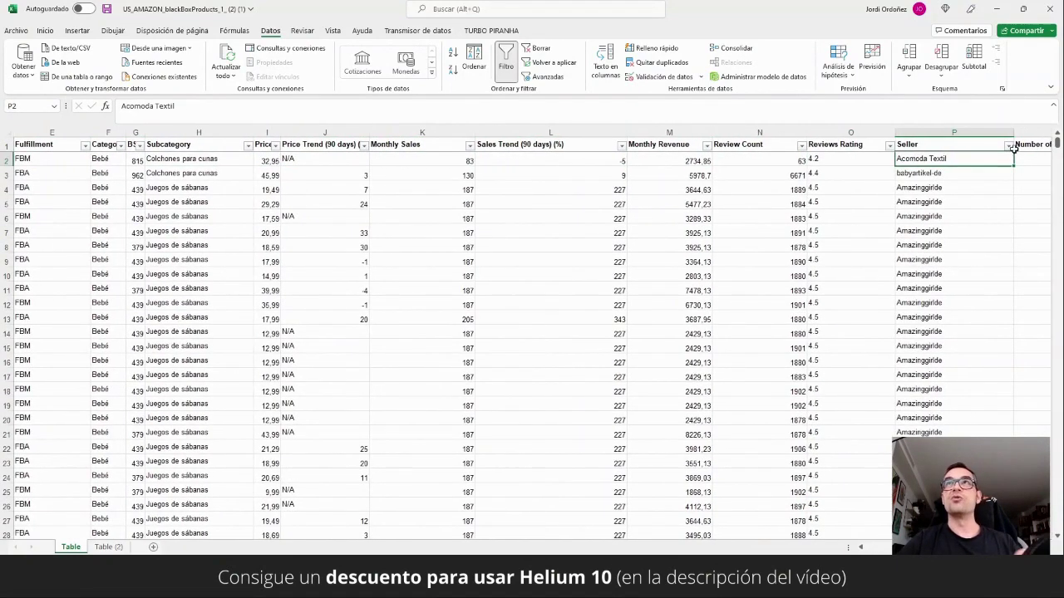
Sort the product table A to Z by Seller with Alt+A, S, A.
key(alt+a)
key(s)
key(a)
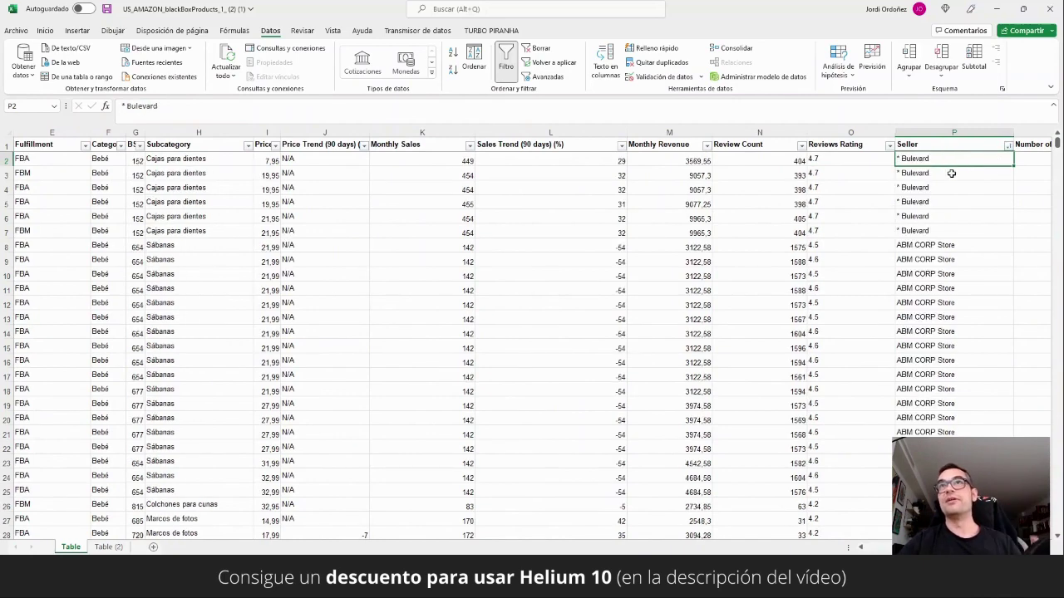
scroll(939, 252, down, 3)
scroll(939, 252, down, 5)
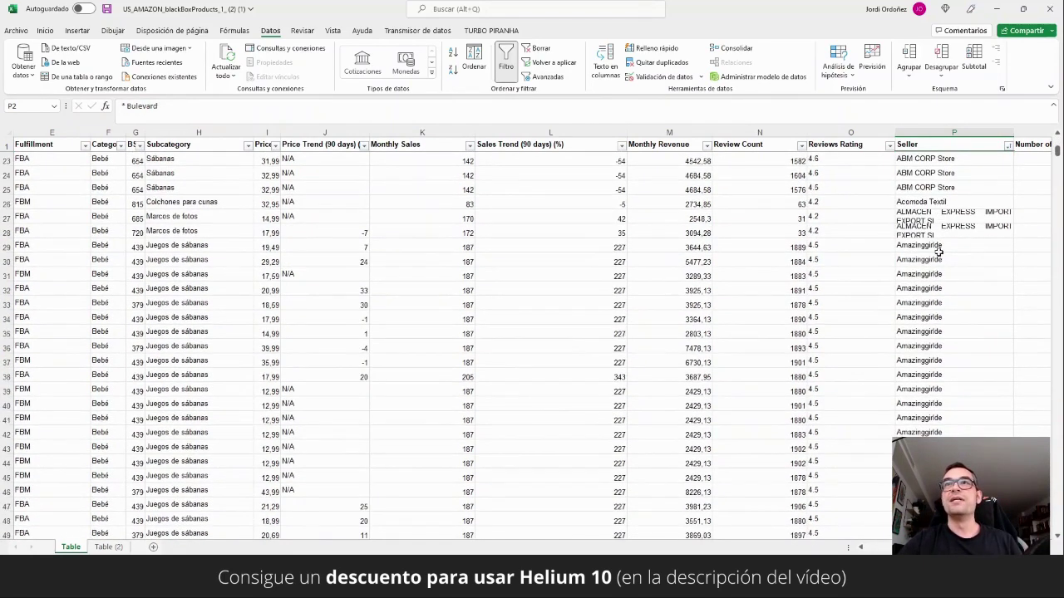
Mark the Amazinggirlde, Amazon and Amazon UK seller blocks.
click(936, 205)
scroll(932, 250, down, 20)
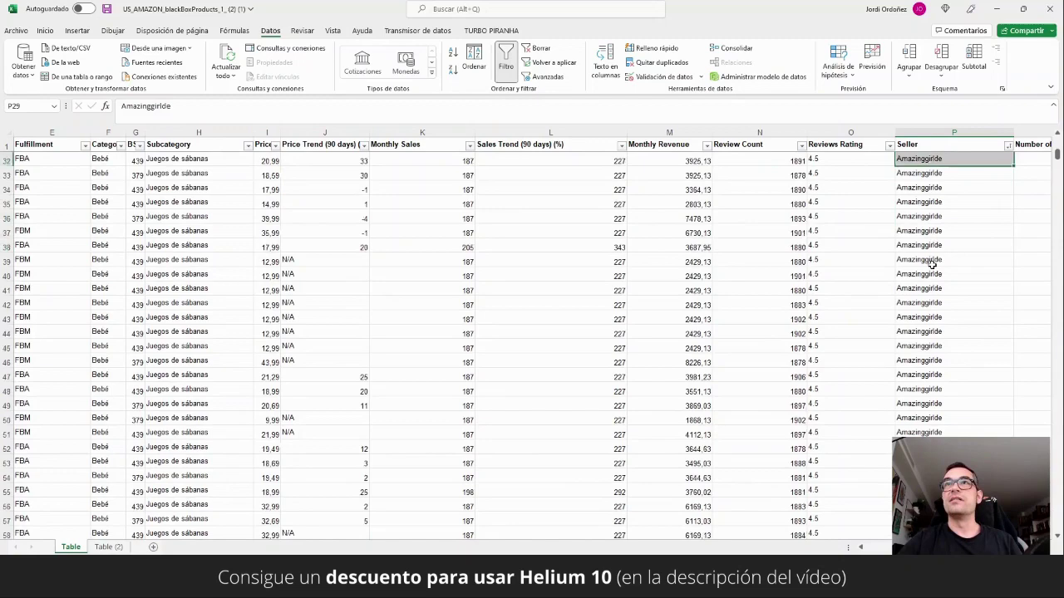
scroll(936, 280, down, 15)
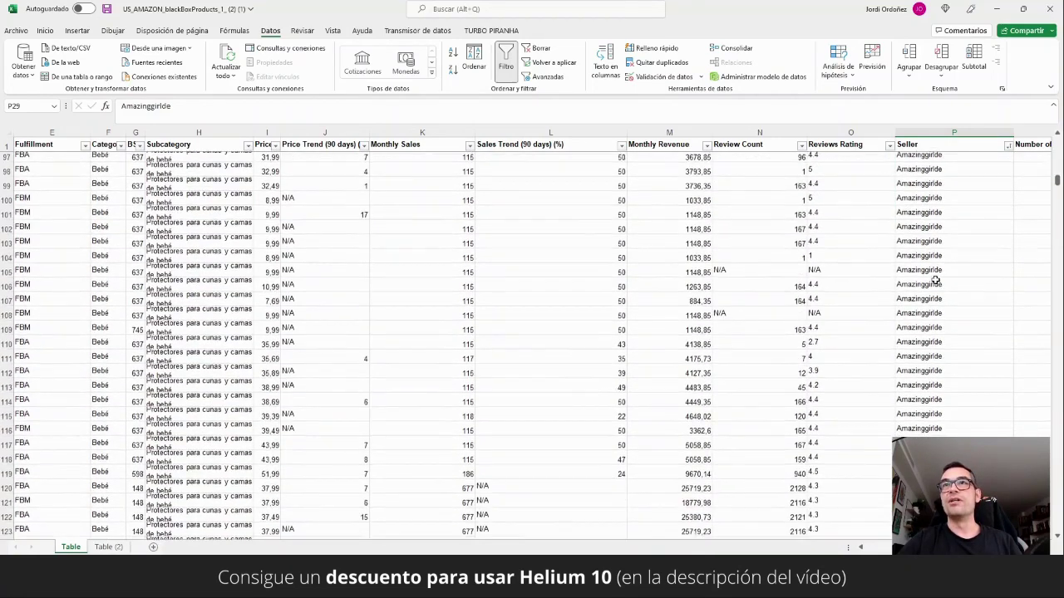
shift+click(936, 238)
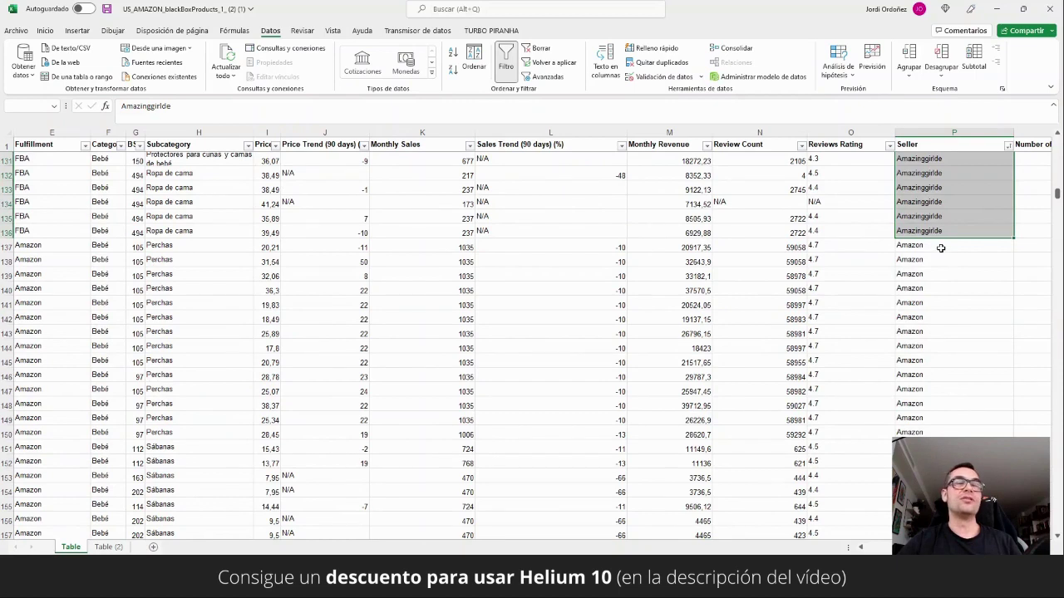
click(940, 248)
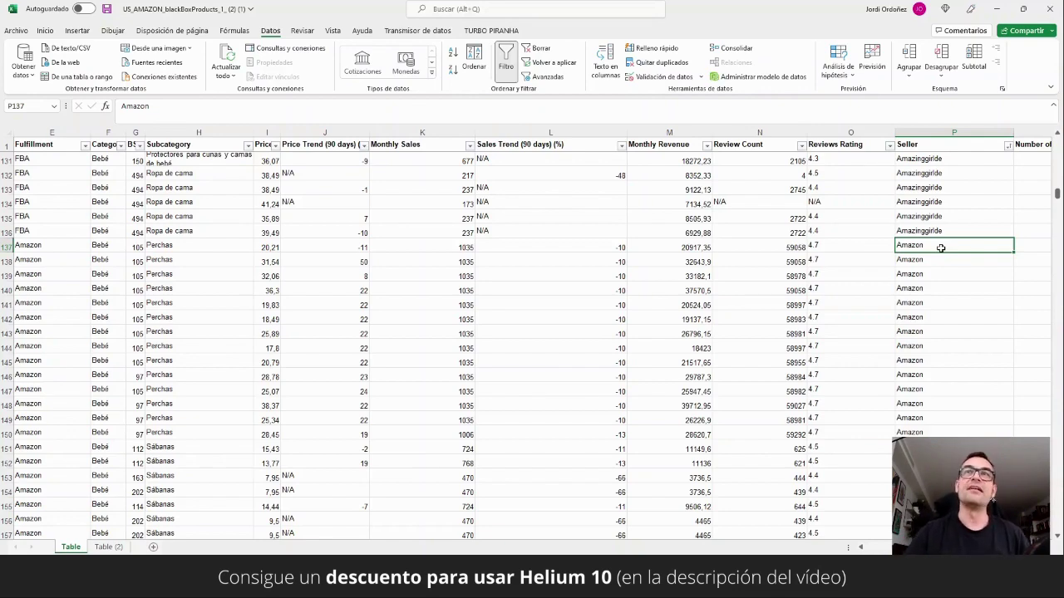
scroll(941, 248, down, 14)
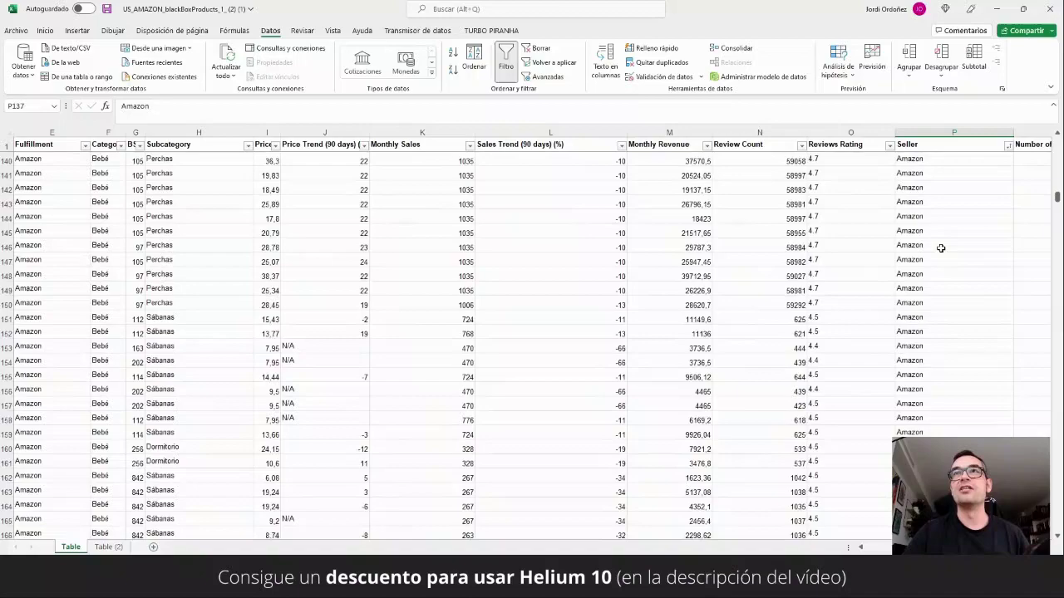
scroll(941, 247, down, 3)
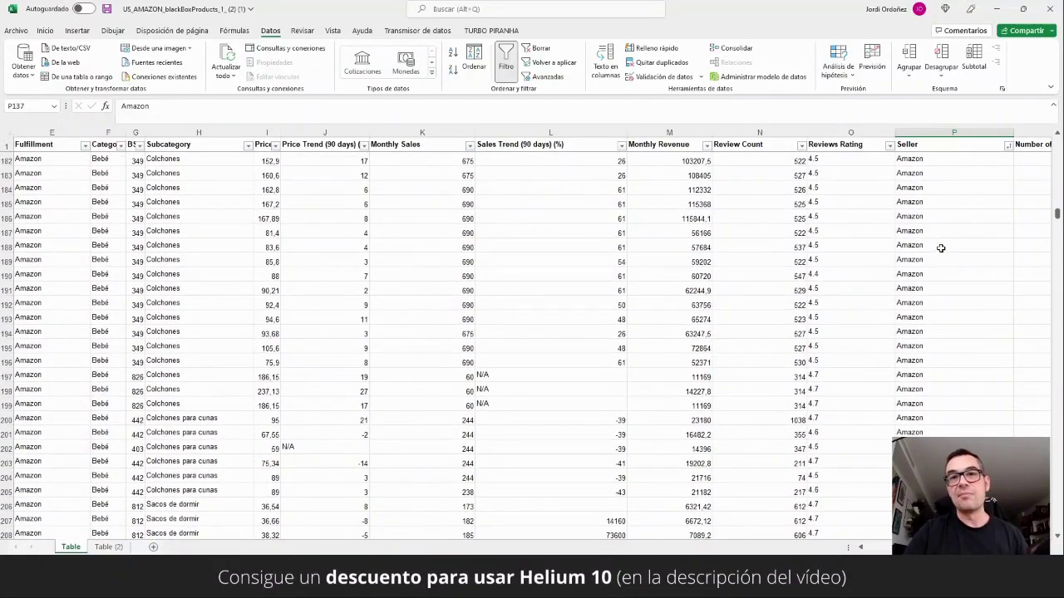
scroll(940, 248, down, 12)
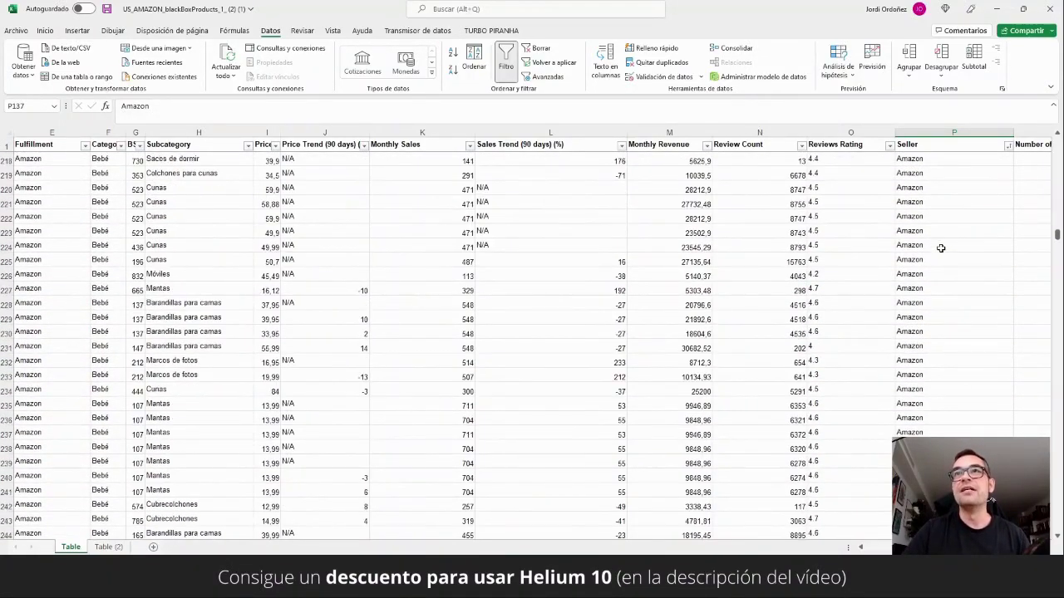
scroll(941, 248, down, 10)
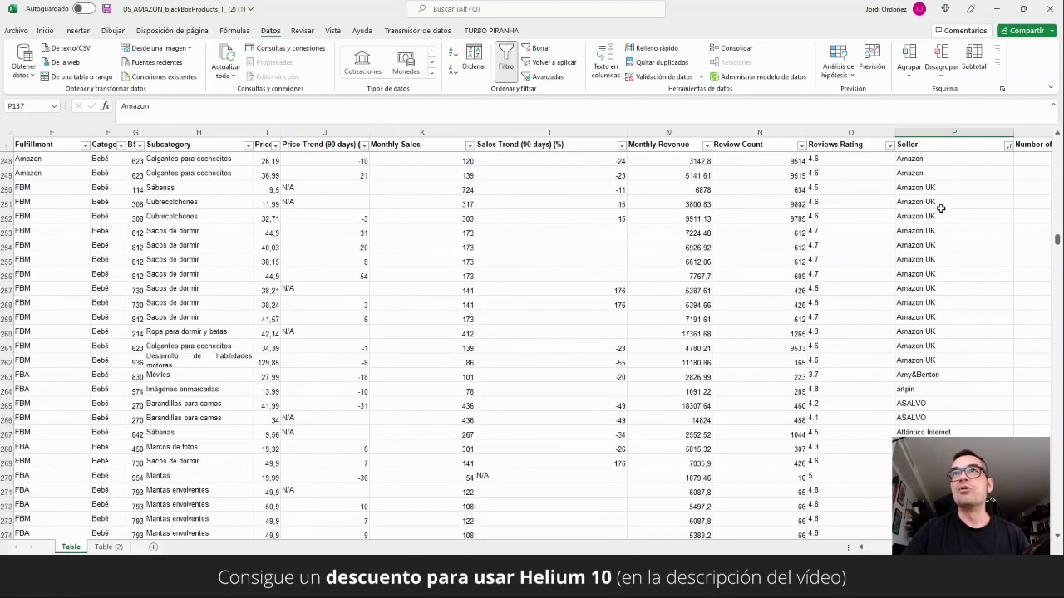
drag(934, 163, 938, 173)
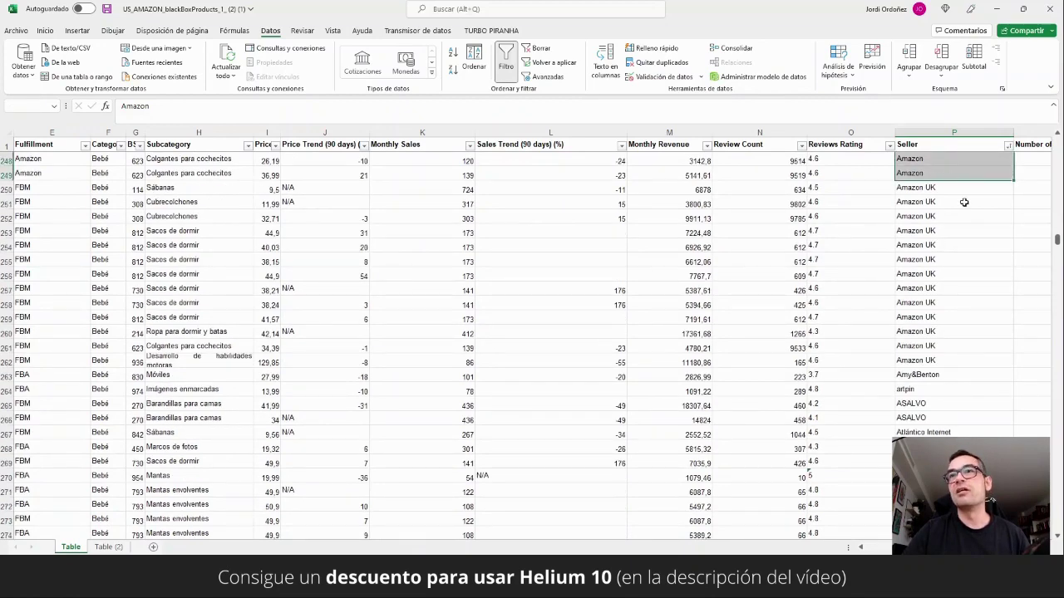
shift+click(954, 188)
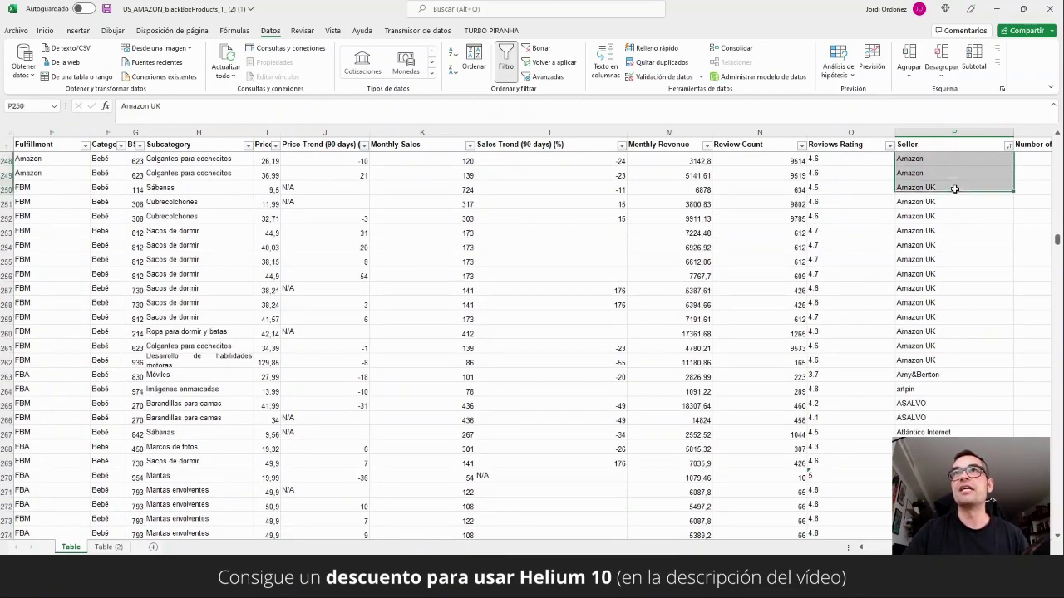
drag(954, 189, 969, 356)
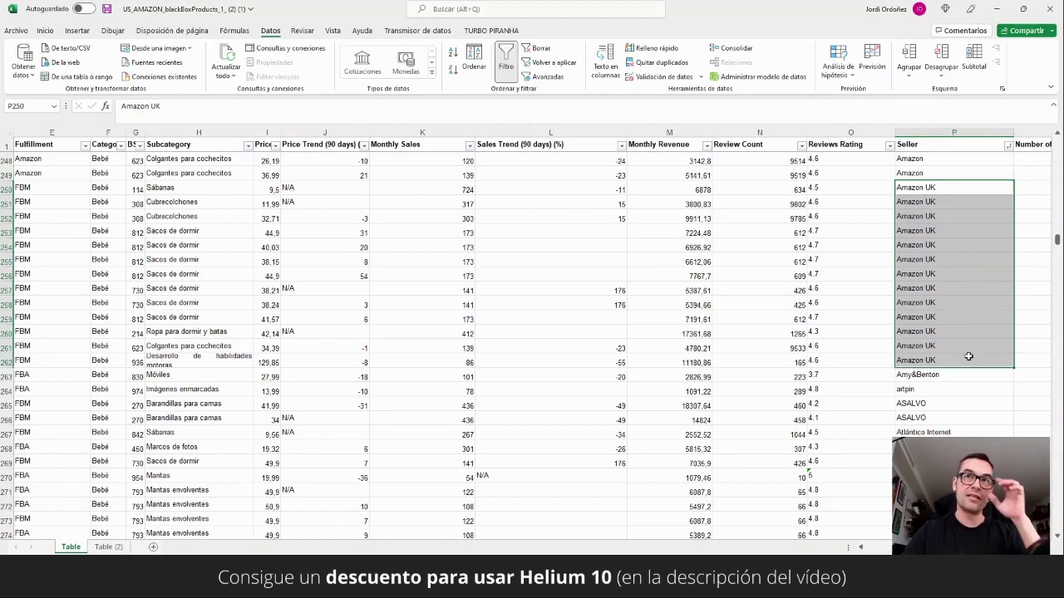
Scroll further down the sellers to an Everbrent row.
scroll(969, 356, down, 16)
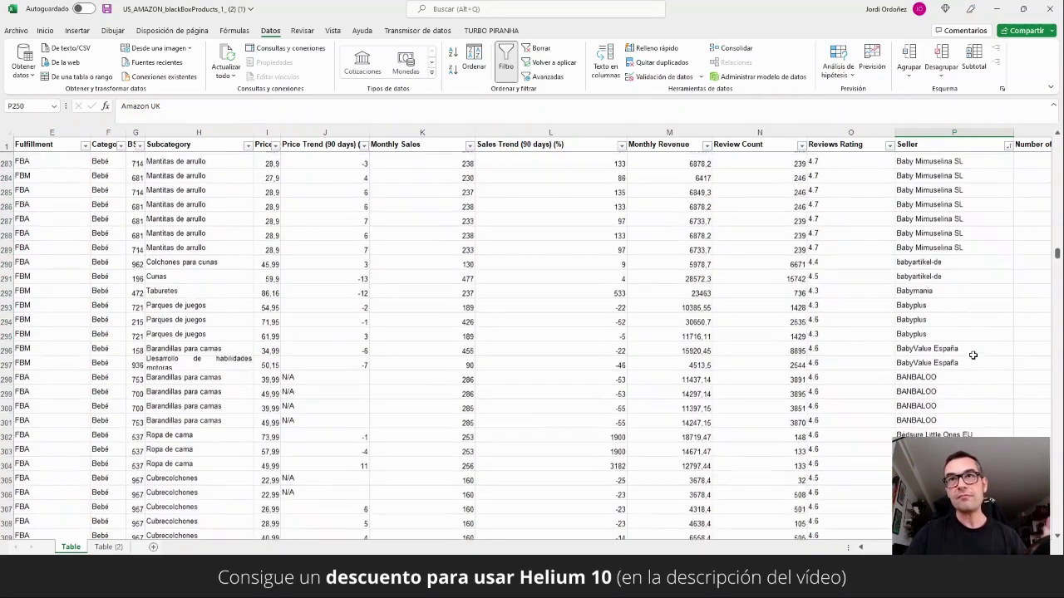
scroll(973, 354, down, 20)
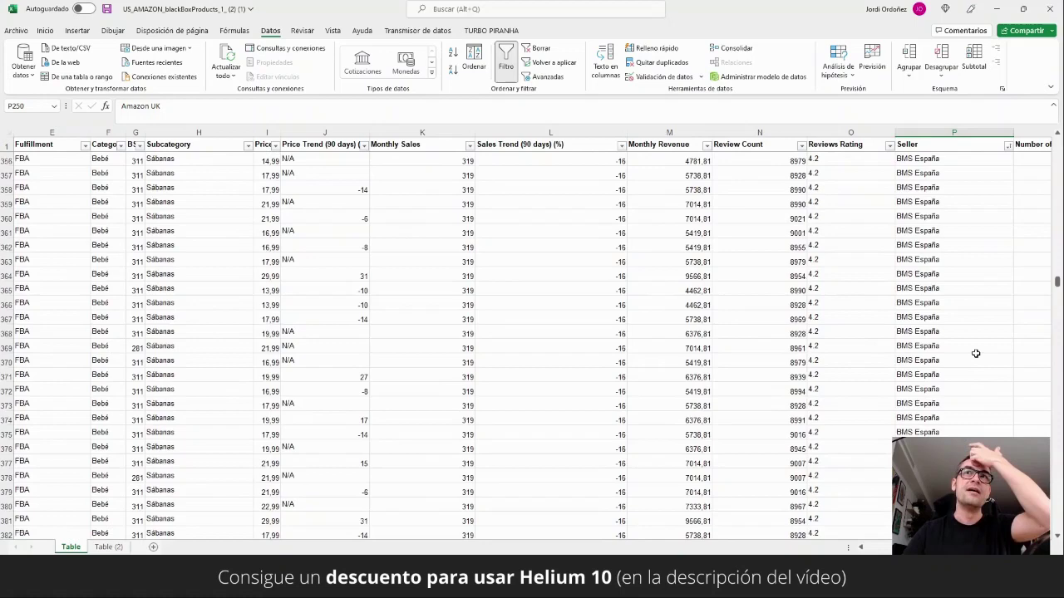
scroll(975, 351, down, 20)
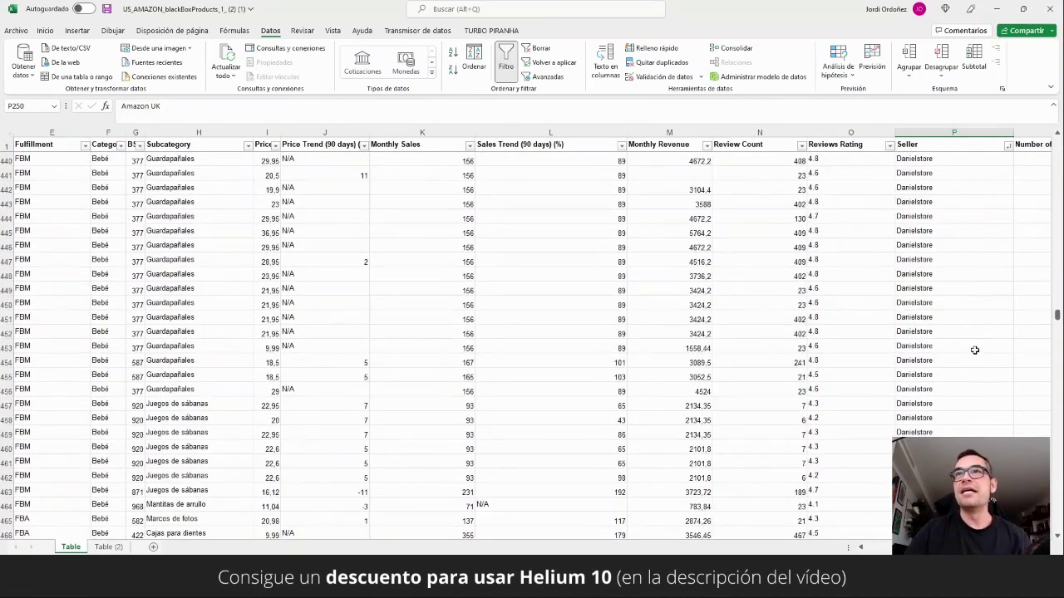
scroll(973, 349, down, 8)
click(961, 342)
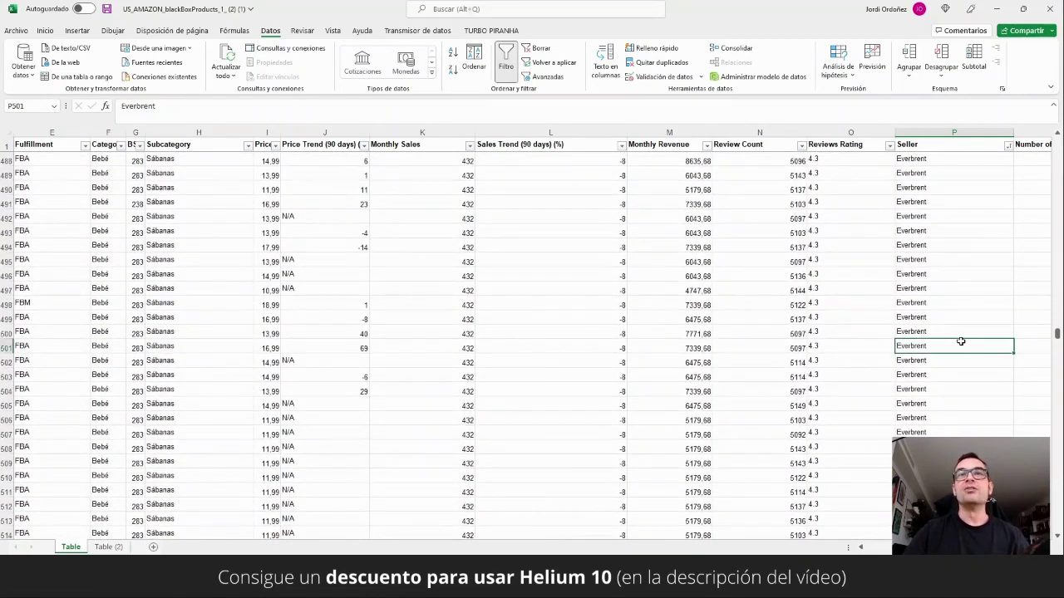